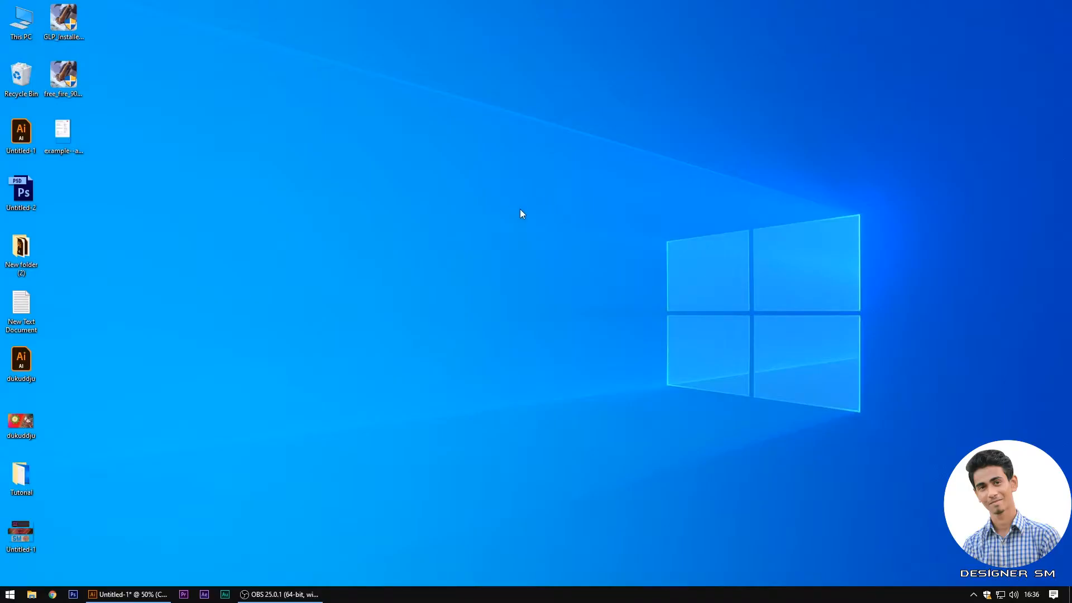
# Step: Switch to the open Illustrator document, then hide the Align controls and display them again
pyautogui.click(128, 594)
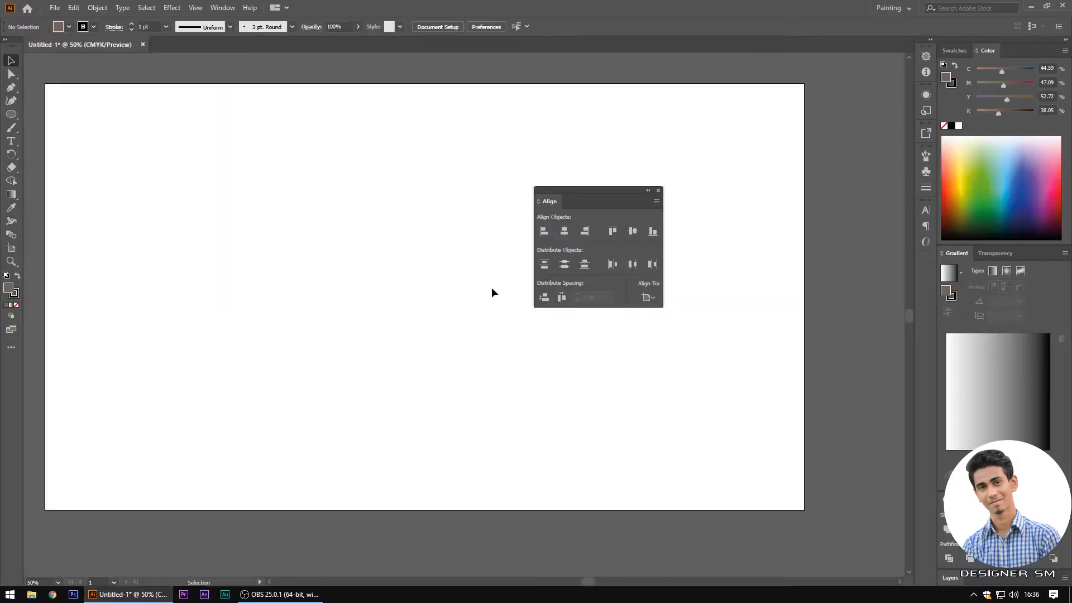
pyautogui.moveTo(557, 188); pyautogui.dragTo(688, 229)
pyautogui.click(223, 8)
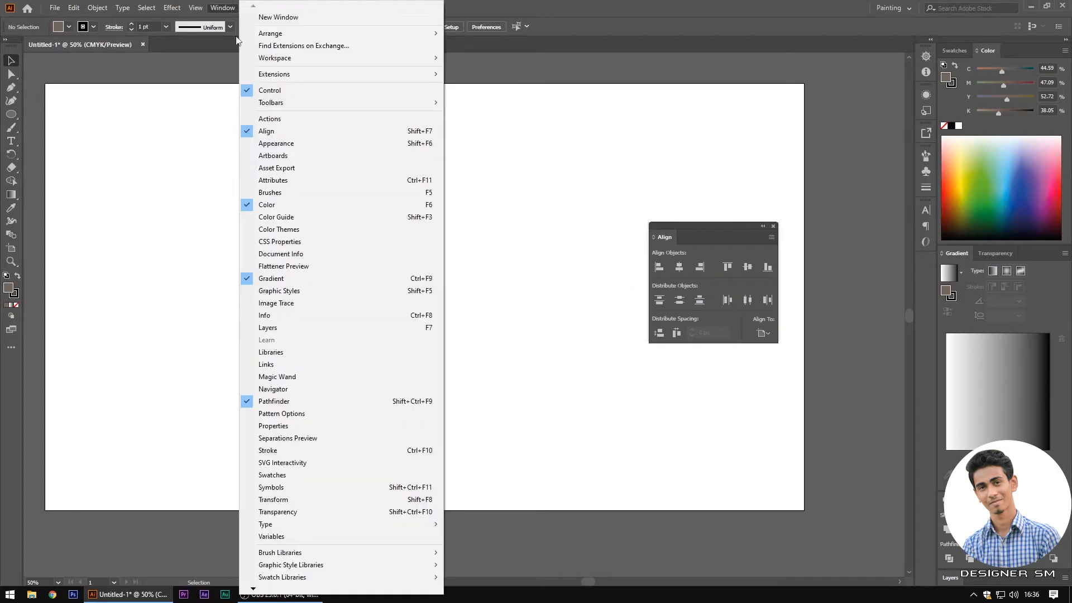
pyautogui.click(287, 132)
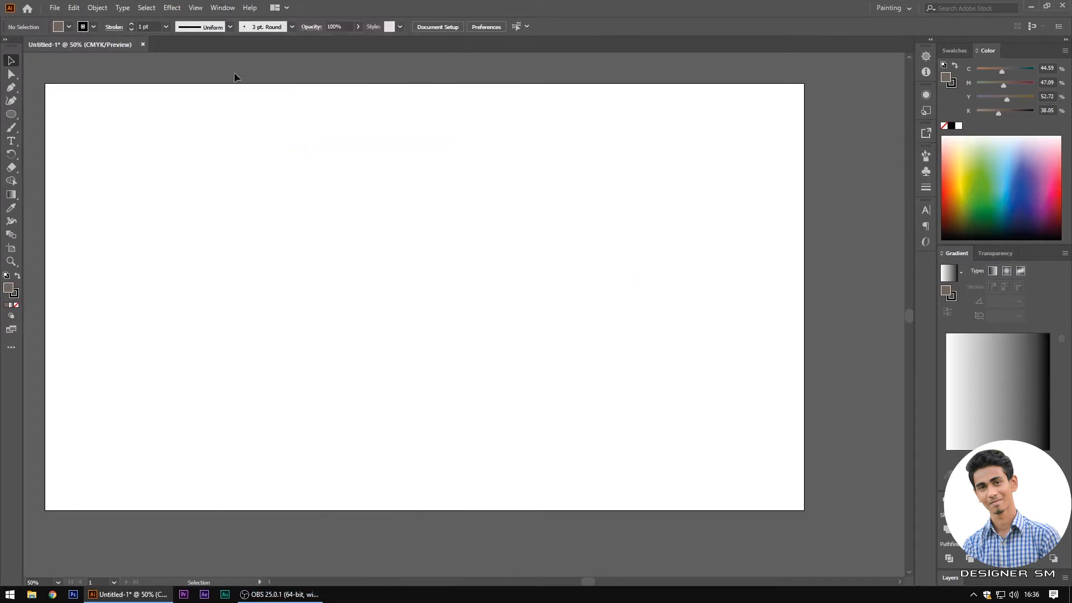
pyautogui.click(226, 8)
pyautogui.click(278, 132)
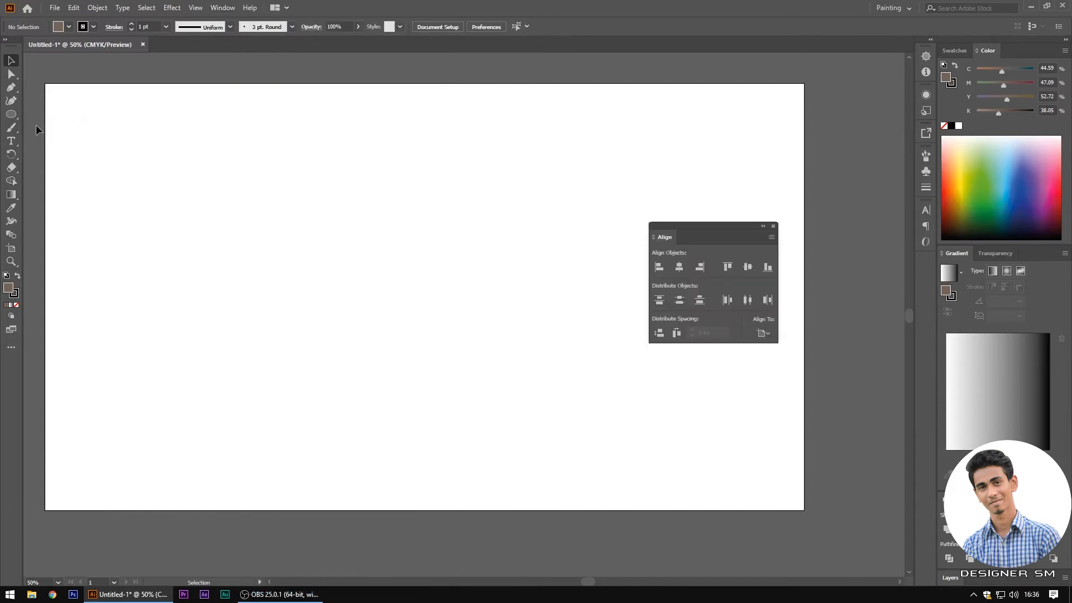
# Step: Draw a square of about 381 px in the artboard's upper-left area and fill it with red
pyautogui.click(12, 113)
pyautogui.moveTo(11, 114); pyautogui.dragTo(31, 112)
pyautogui.moveTo(205, 185); pyautogui.dragTo(279, 261)
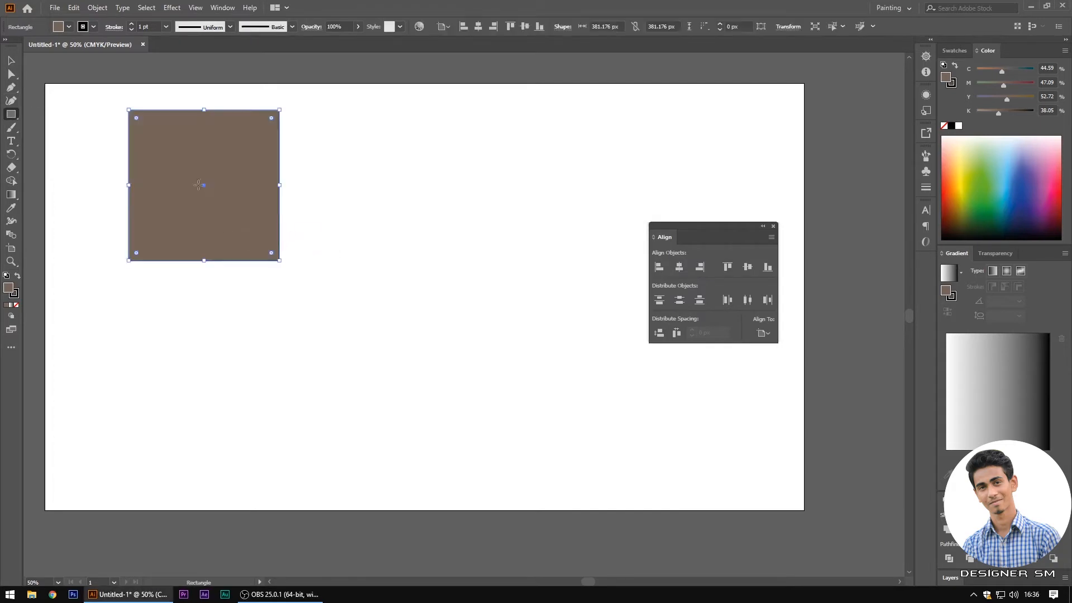
pyautogui.click(11, 60)
pyautogui.click(68, 27)
pyautogui.click(38, 46)
# Step: Duplicate the red square twice, placing one copy to its right and one copy below it
pyautogui.click(186, 171)
pyautogui.moveTo(179, 173); pyautogui.dragTo(372, 191)
pyautogui.moveTo(215, 165); pyautogui.dragTo(223, 343)
pyautogui.click(387, 220)
pyautogui.moveTo(411, 224); pyautogui.dragTo(410, 217)
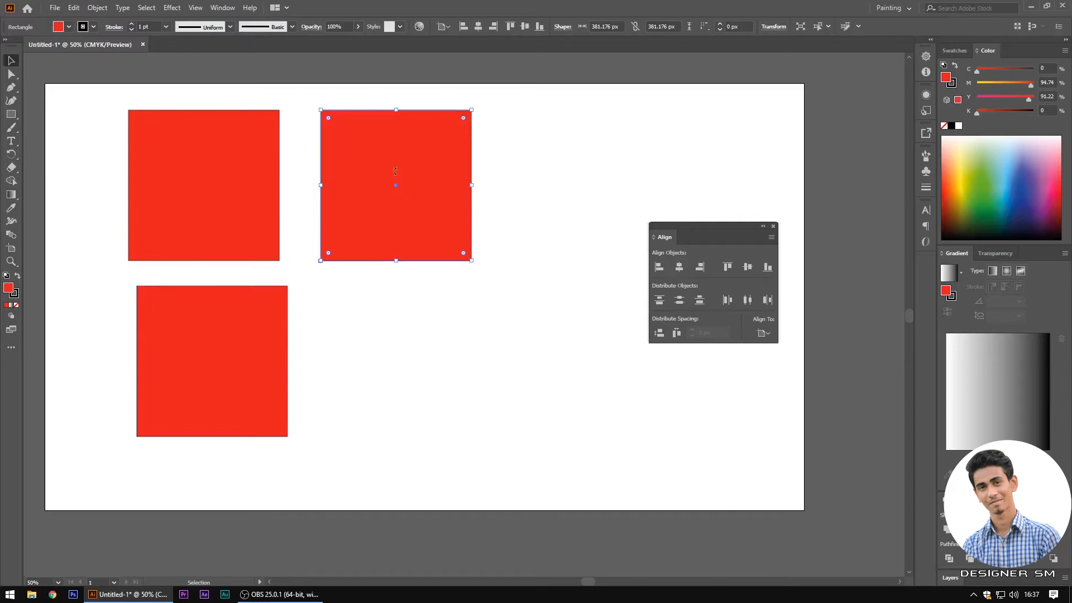
# Step: Fill the upper-right copy with yellow and the copy below the red square with green
pyautogui.click(69, 27)
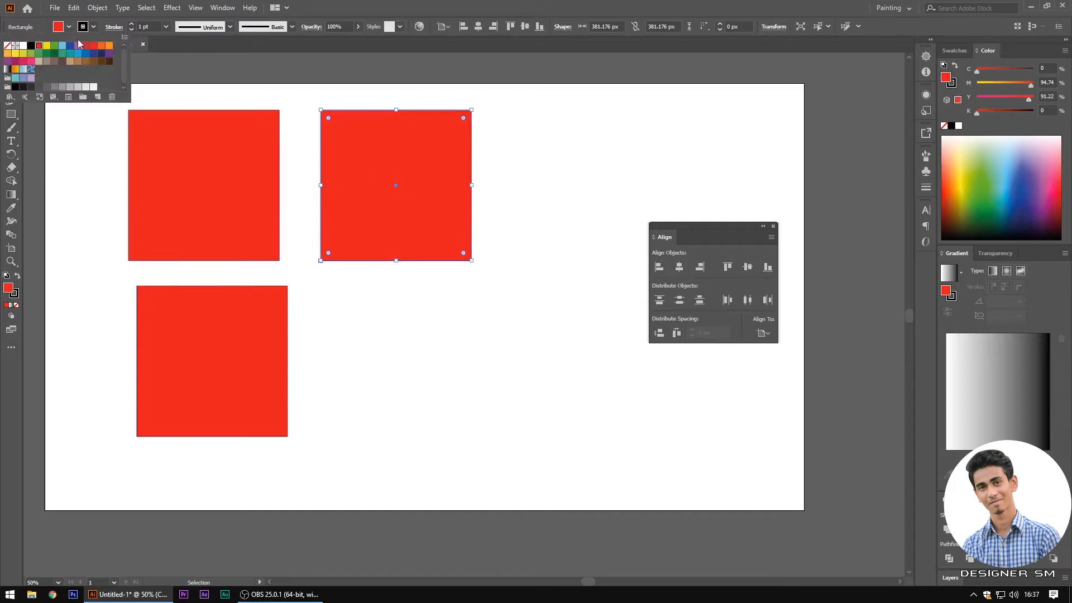
pyautogui.click(47, 45)
pyautogui.click(254, 359)
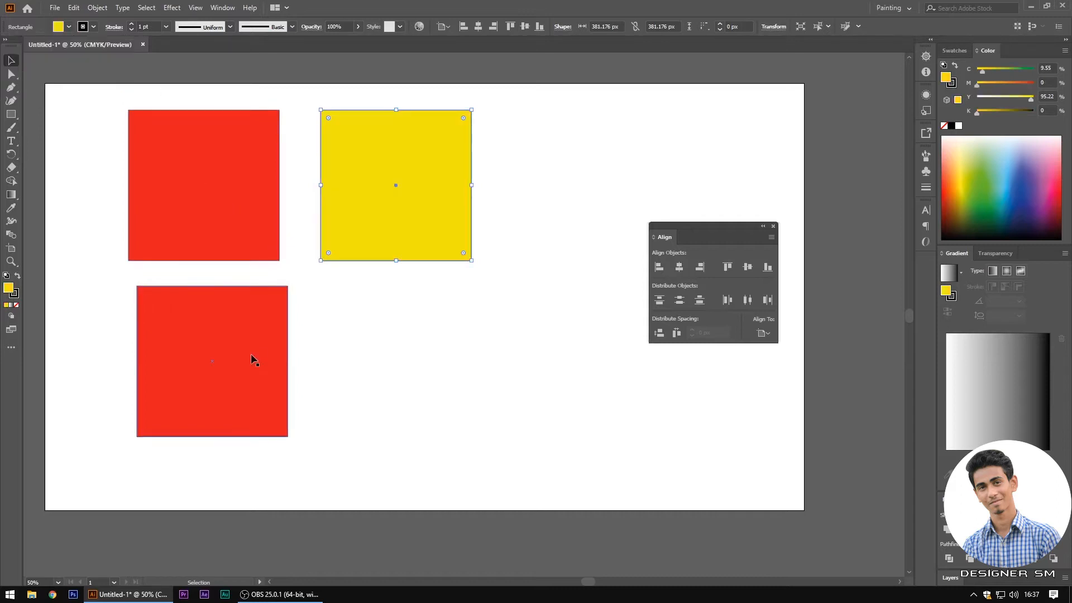
pyautogui.click(69, 26)
pyautogui.click(54, 46)
pyautogui.click(491, 414)
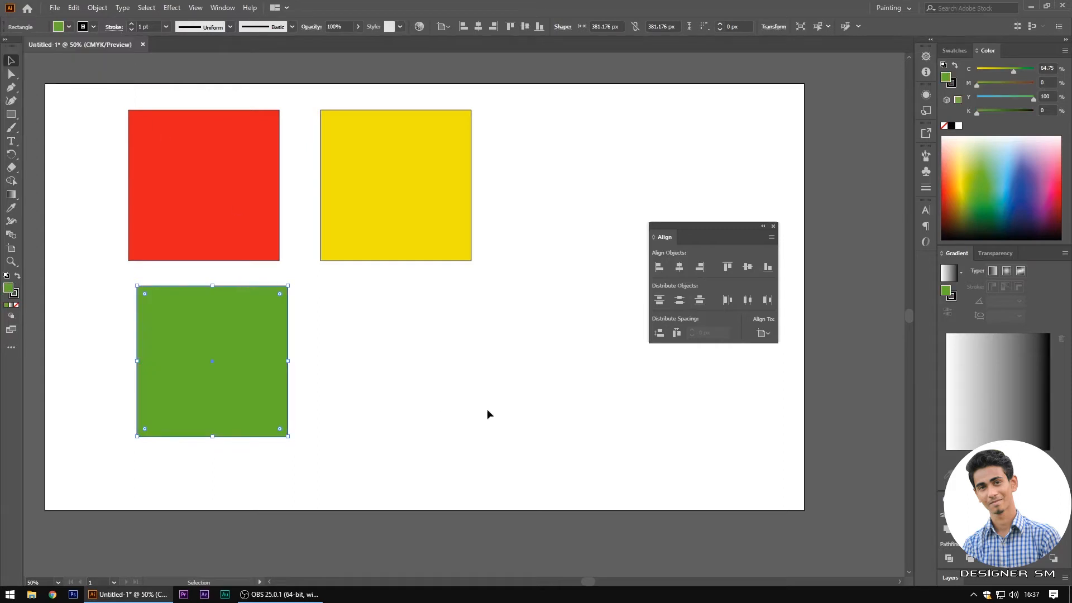
pyautogui.click(439, 378)
pyautogui.moveTo(495, 376); pyautogui.dragTo(146, 196)
pyautogui.click(384, 355)
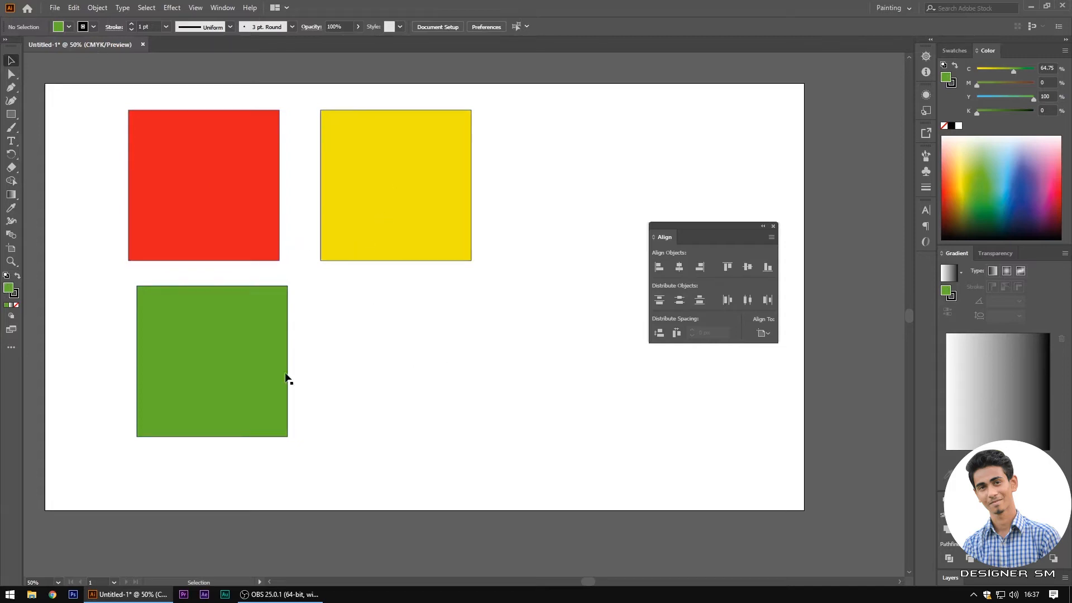
# Step: Duplicate the green square to its right, below the yellow one, and fill the copy with blue
pyautogui.click(170, 360)
pyautogui.moveTo(202, 365); pyautogui.dragTo(389, 360)
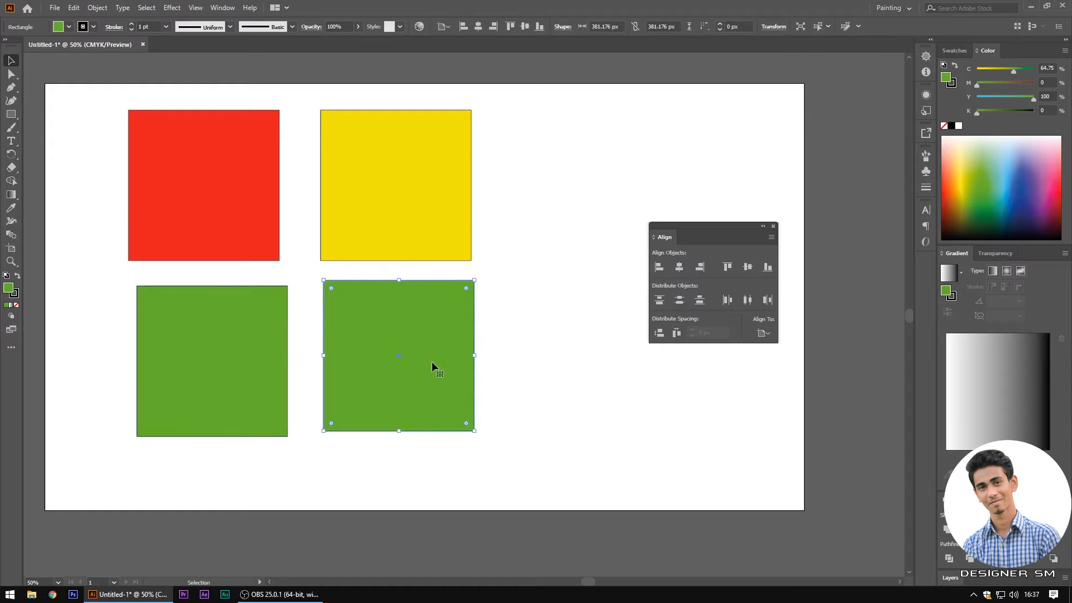
pyautogui.click(68, 27)
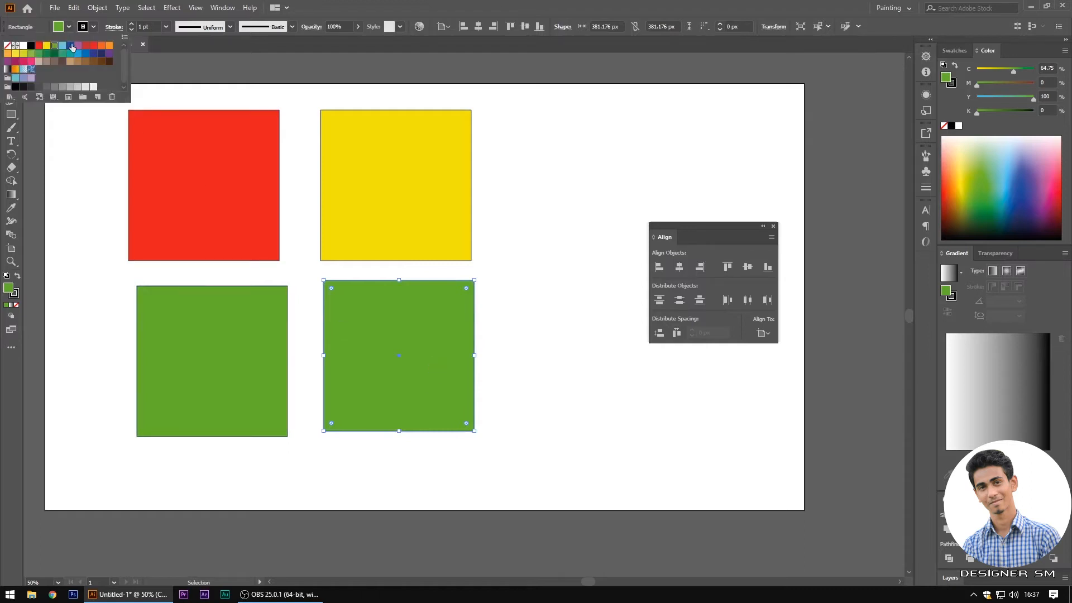
pyautogui.click(67, 49)
pyautogui.click(589, 378)
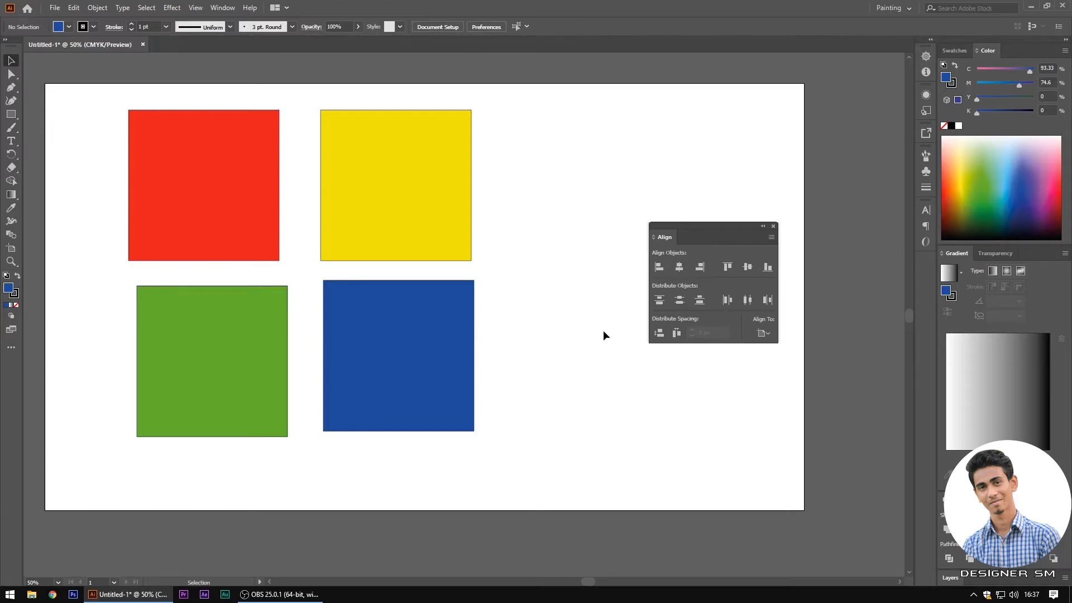
# Step: Bring the Align controls beside the squares and scale yellow to about 350 px, green to about 446 px and blue to about 425 px
pyautogui.moveTo(689, 221); pyautogui.dragTo(601, 184)
pyautogui.moveTo(704, 239); pyautogui.dragTo(591, 197)
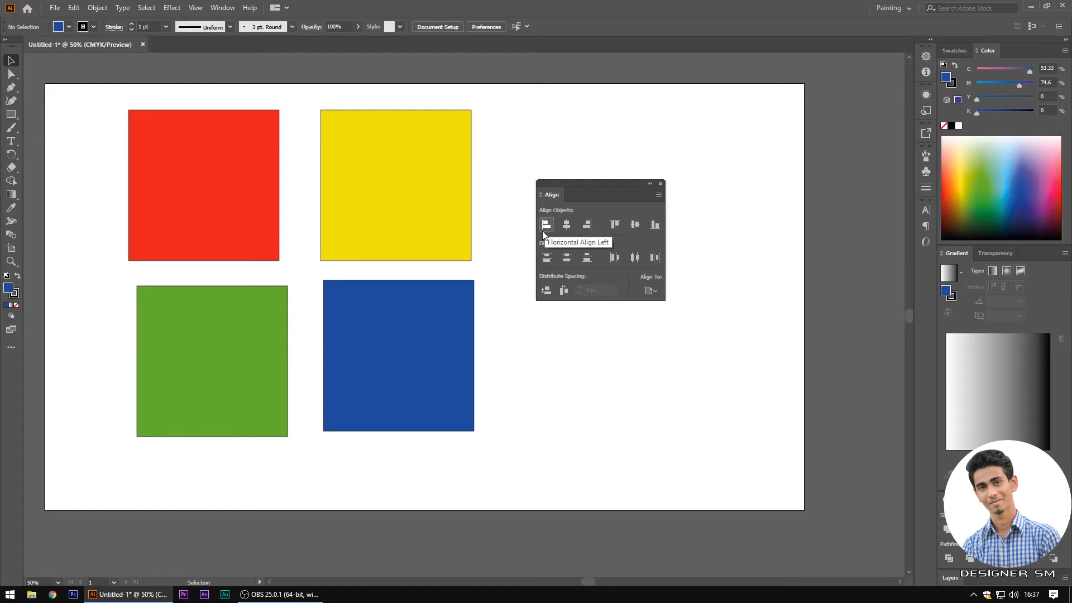
pyautogui.moveTo(273, 164); pyautogui.dragTo(465, 115)
pyautogui.click(428, 194)
pyautogui.click(263, 360)
pyautogui.moveTo(287, 285); pyautogui.dragTo(302, 273)
pyautogui.click(463, 347)
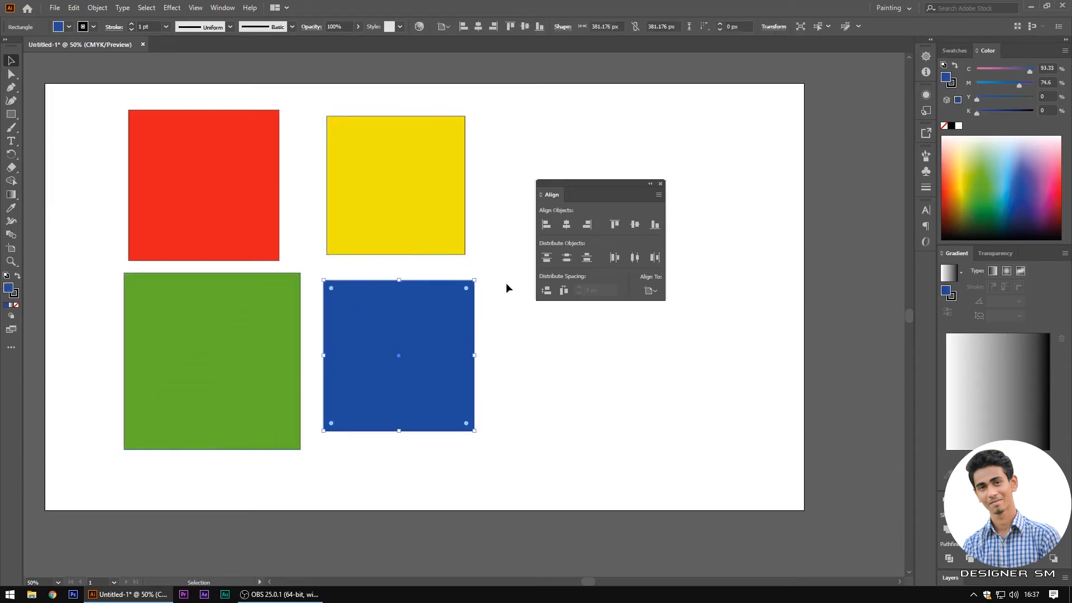
pyautogui.moveTo(474, 281); pyautogui.dragTo(484, 272)
# Step: Change the stacking order by bringing the yellow and blue squares to the front and sending the green one to the back
pyautogui.click(391, 182)
pyautogui.rightClick(389, 179)
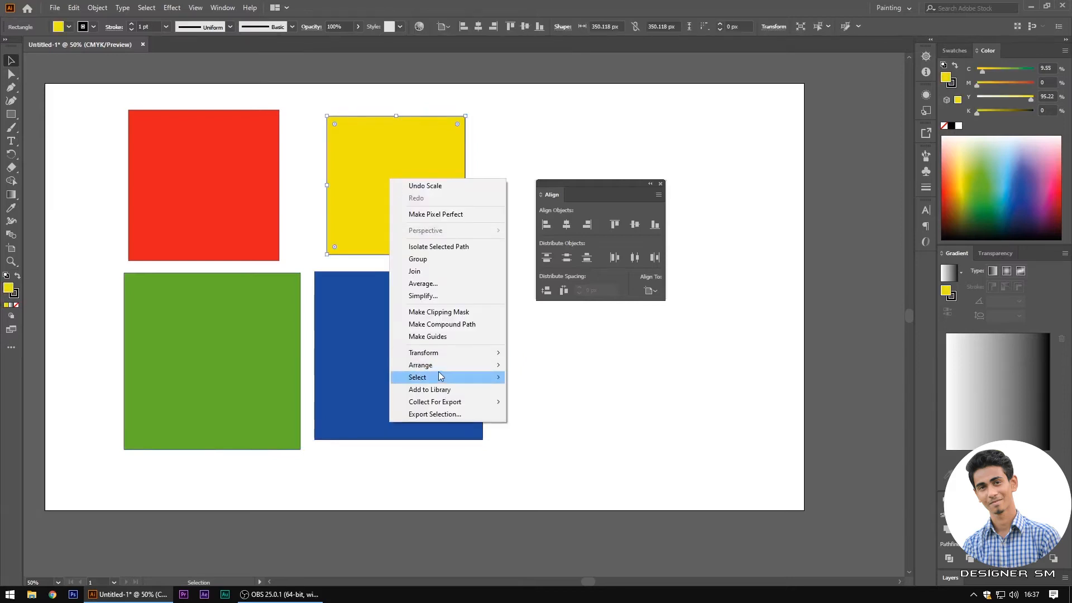
pyautogui.moveTo(452, 366)
pyautogui.click(555, 367)
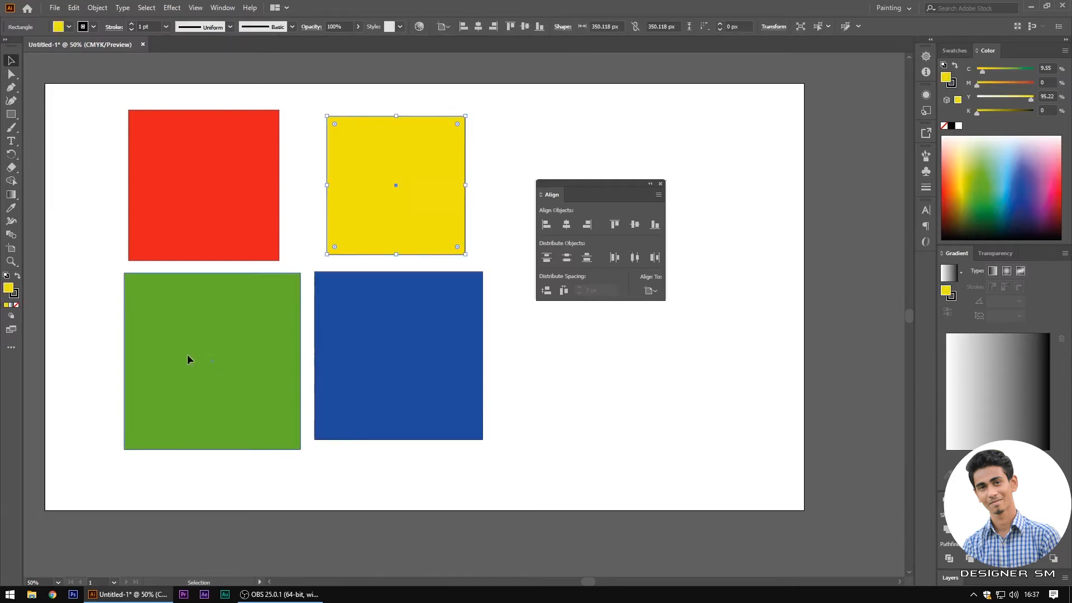
pyautogui.rightClick(195, 331)
pyautogui.moveTo(247, 518)
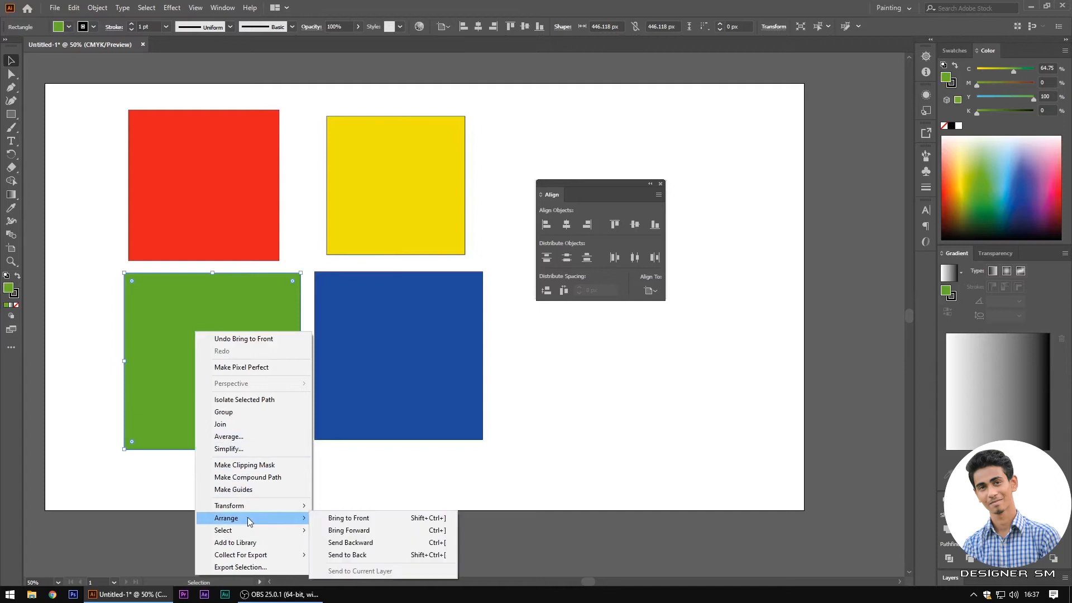
pyautogui.click(383, 553)
pyautogui.rightClick(389, 342)
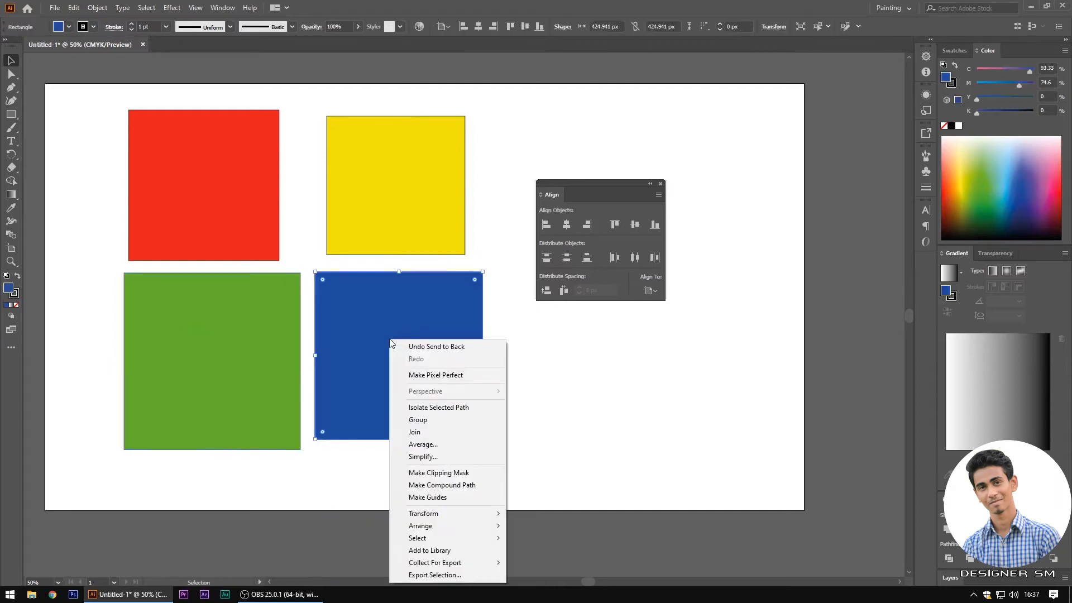
pyautogui.moveTo(425, 520)
pyautogui.click(552, 527)
# Step: Scale the red square proportionally around its centre to about 426 px
pyautogui.click(223, 207)
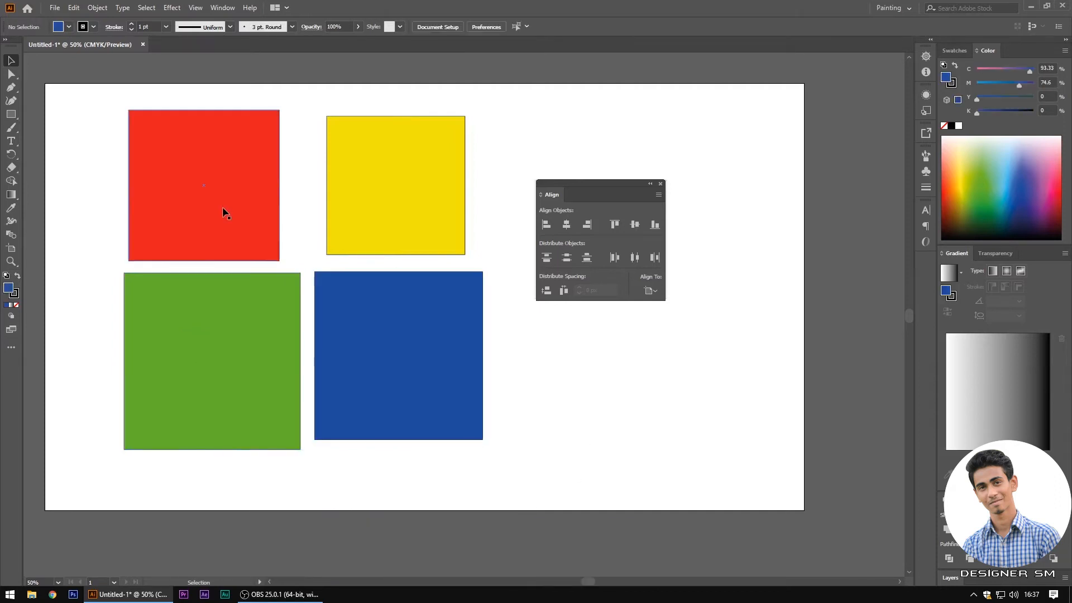
pyautogui.moveTo(279, 110); pyautogui.dragTo(297, 102)
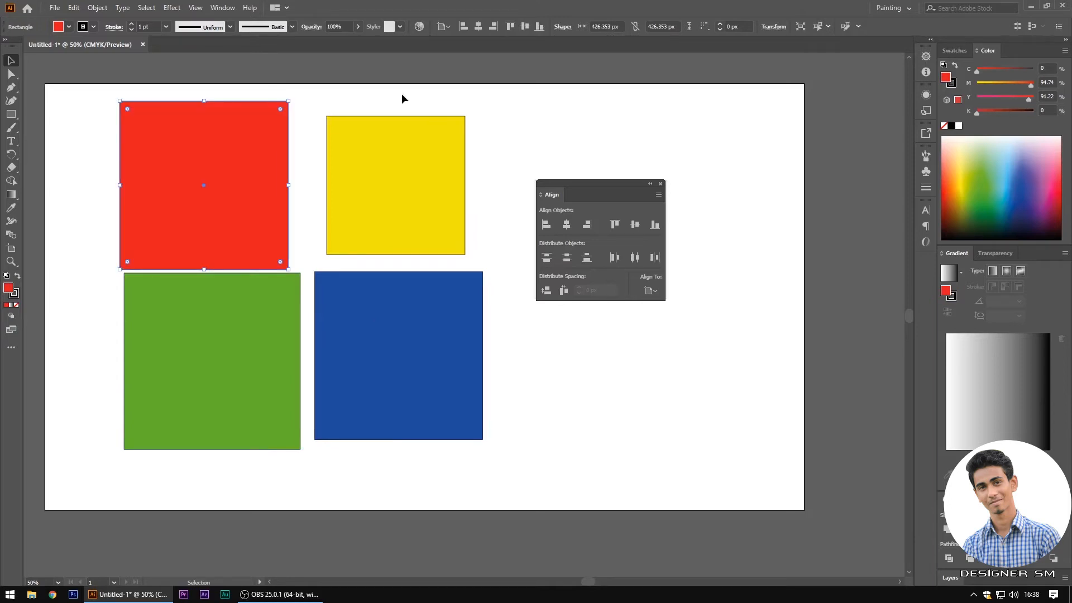
pyautogui.click(402, 99)
# Step: Select the red and yellow squares and align their left edges with Horizontal Align Left
pyautogui.moveTo(402, 98); pyautogui.dragTo(430, 146)
pyautogui.moveTo(235, 150); pyautogui.dragTo(435, 220)
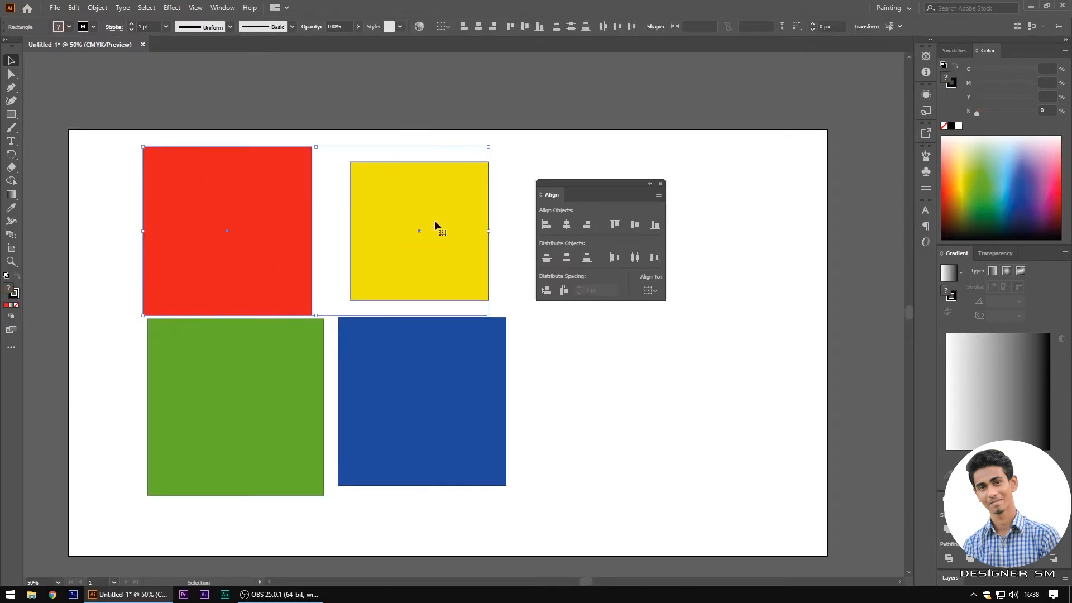
pyautogui.click(545, 226)
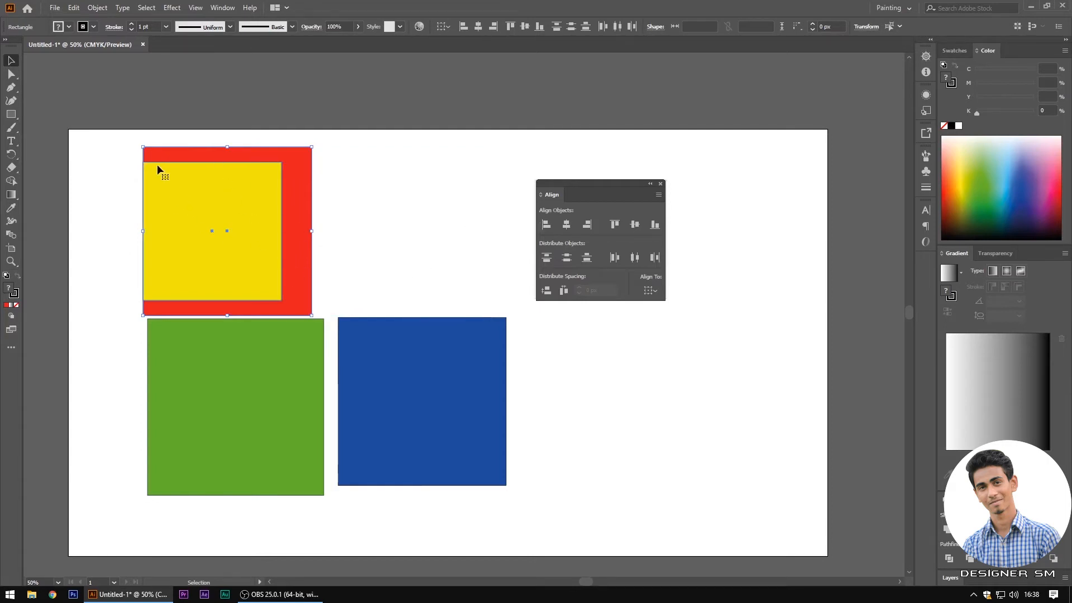
pyautogui.hotkey('ctrl', 'space')
pyautogui.moveTo(99, 130); pyautogui.dragTo(409, 360)
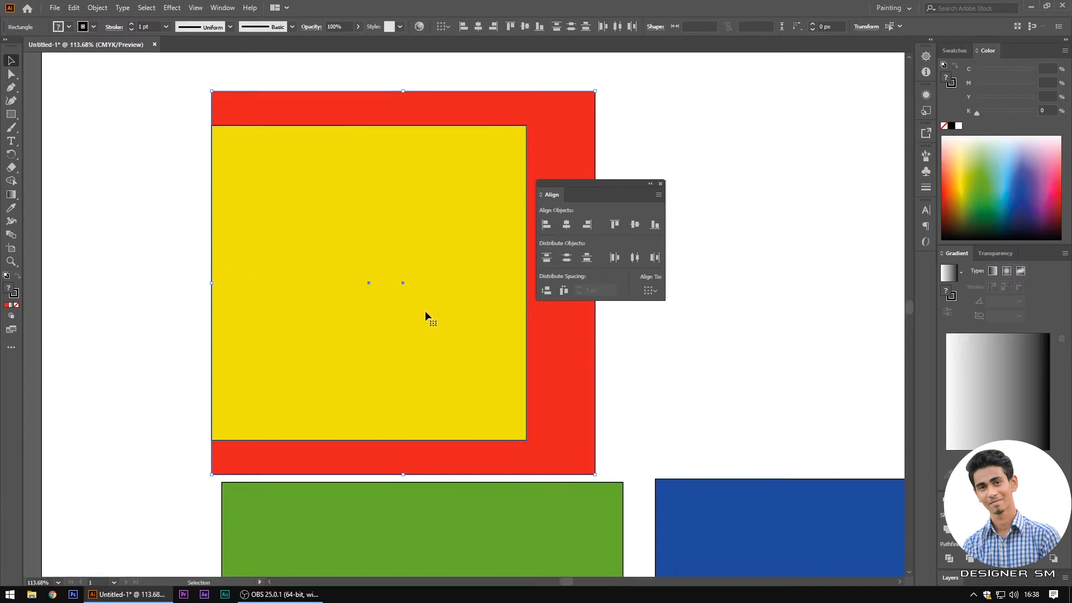
pyautogui.hotkey('ctrl', 'alt', 'space')
pyautogui.keyDown('ctrl'); pyautogui.keyDown('alt'); pyautogui.click(393, 347); pyautogui.keyUp('alt'); pyautogui.keyUp('ctrl')
pyautogui.keyDown('ctrl'); pyautogui.keyDown('alt'); pyautogui.click(394, 347); pyautogui.keyUp('alt'); pyautogui.keyUp('ctrl')
# Step: Align the red and yellow squares on their horizontal centres, undoing and repeating the alignment
pyautogui.moveTo(142, 134); pyautogui.dragTo(437, 223)
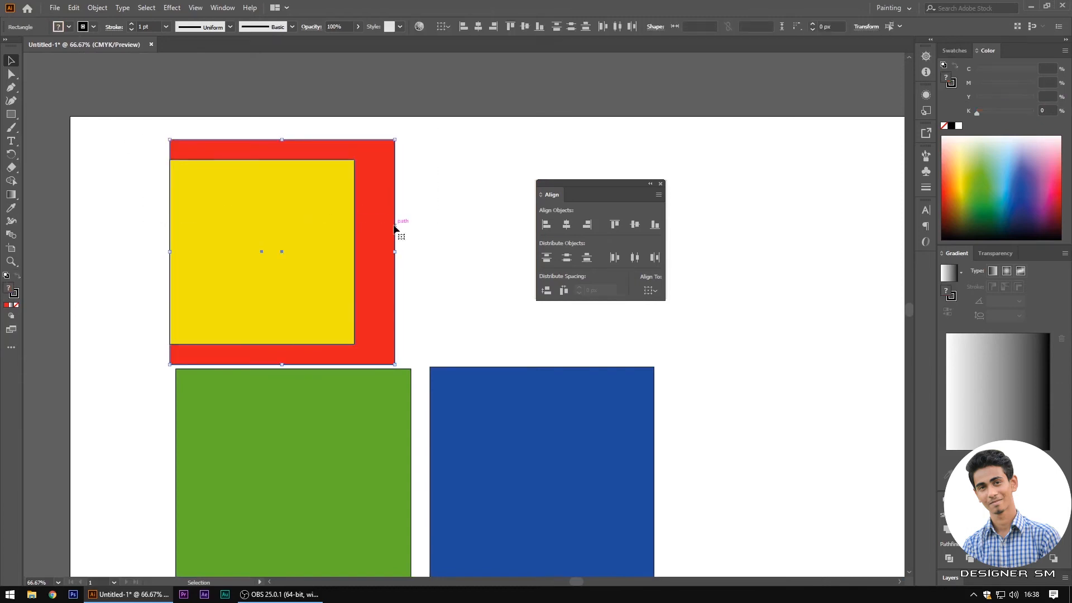
pyautogui.click(566, 225)
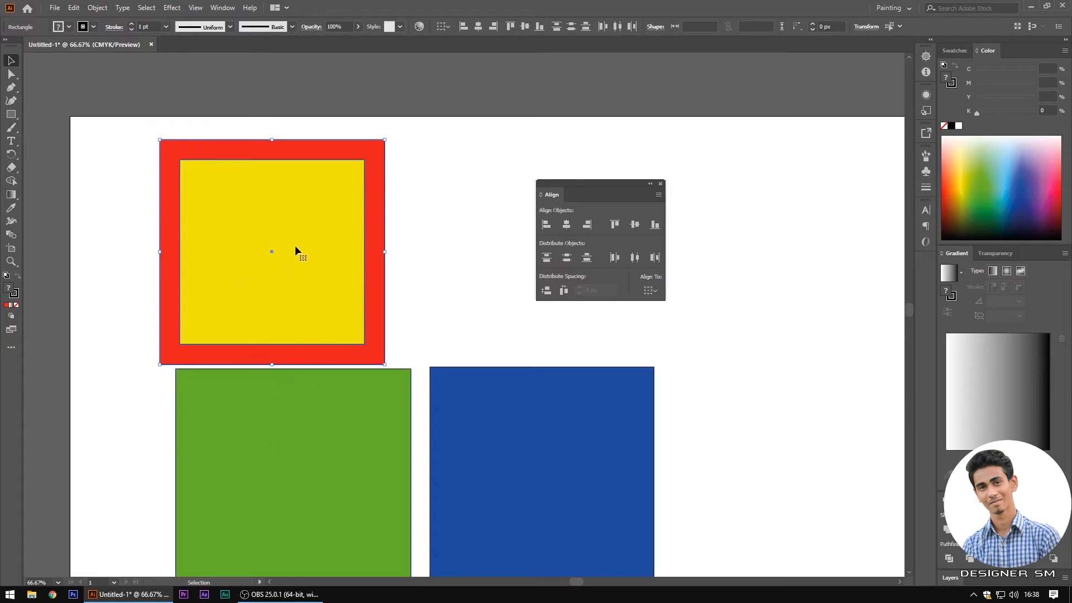
pyautogui.hotkey('ctrl', 'z')
pyautogui.hotkey('ctrl', 'z')
pyautogui.moveTo(135, 158); pyautogui.dragTo(319, 239)
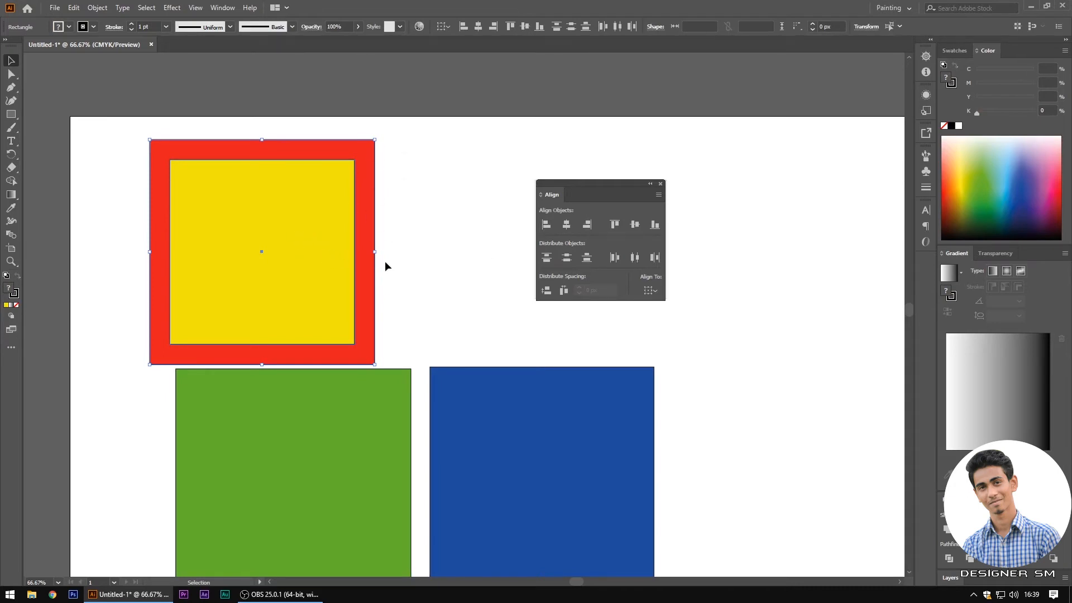
# Step: Align the right edges of the red and yellow squares with Horizontal Align Right
pyautogui.moveTo(300, 124); pyautogui.dragTo(413, 255)
pyautogui.click(587, 225)
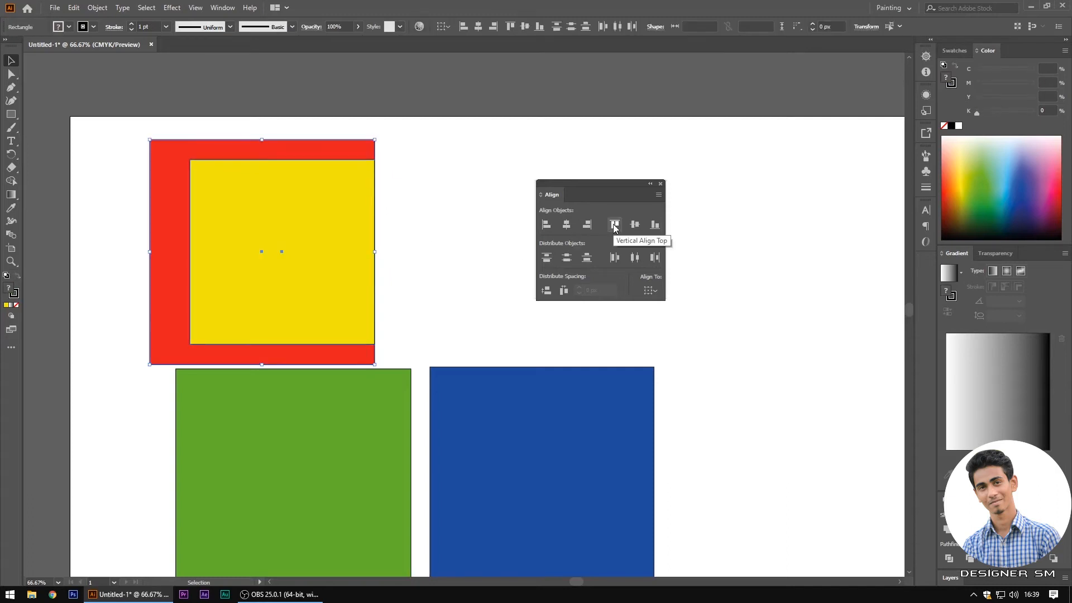
pyautogui.click(295, 130)
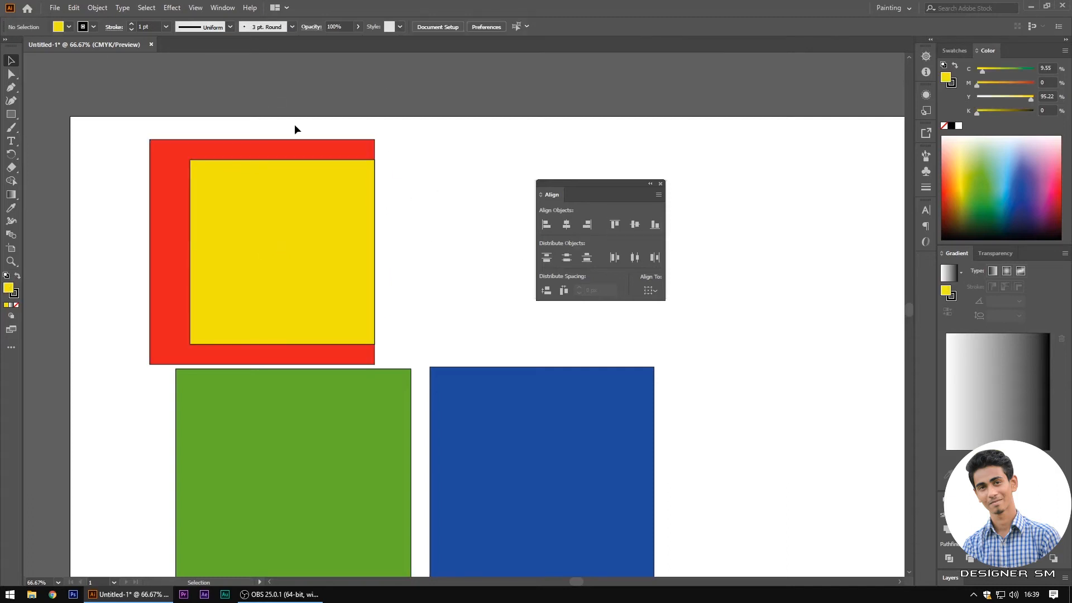
# Step: Align the top edges of the red and yellow squares with Vertical Align Top
pyautogui.moveTo(295, 125); pyautogui.dragTo(428, 250)
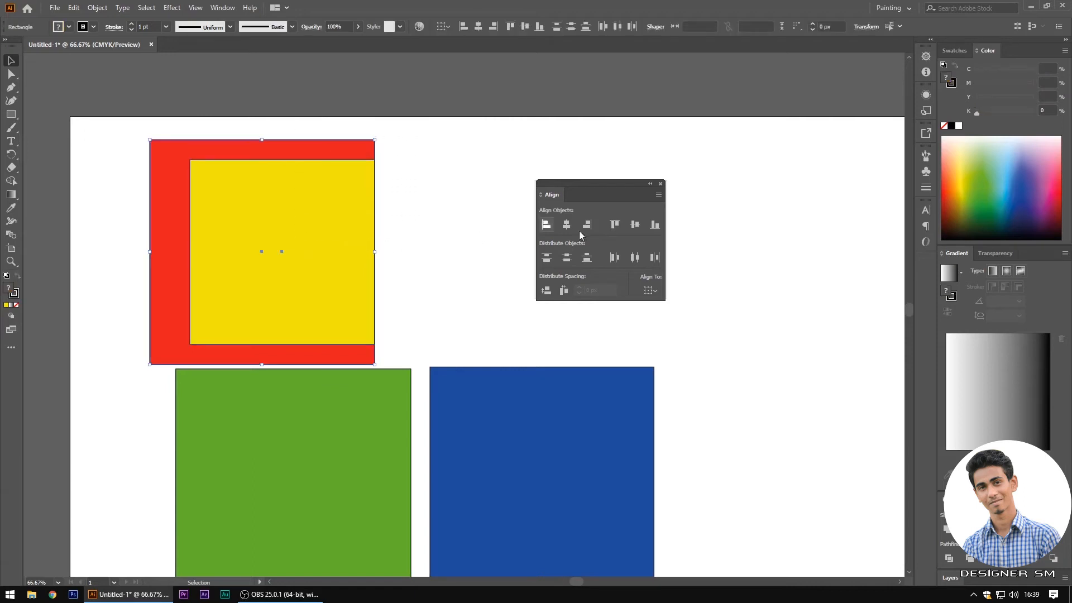
pyautogui.click(614, 224)
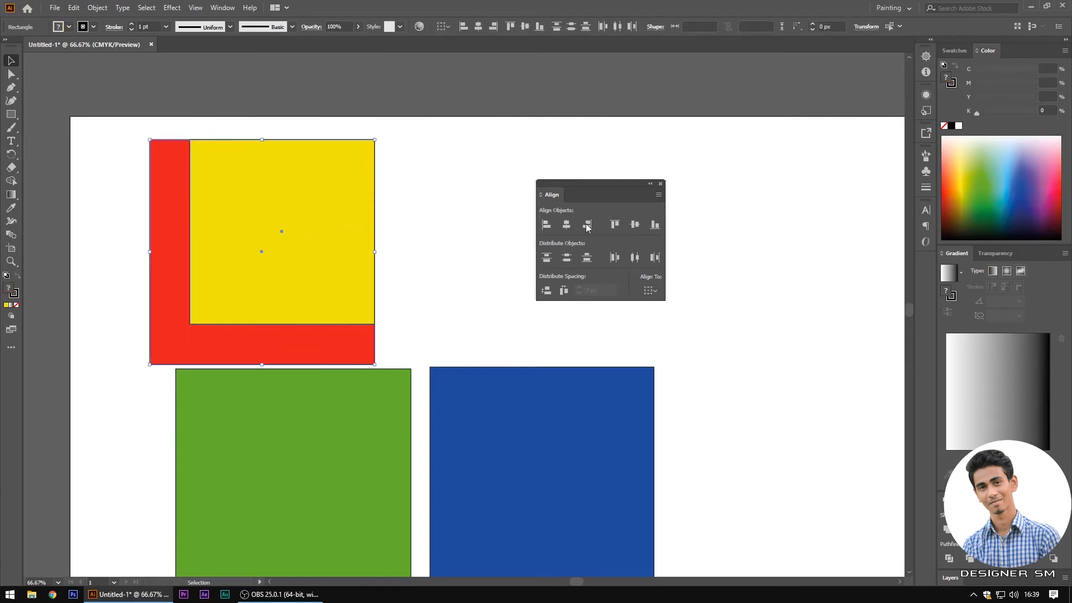
pyautogui.click(438, 232)
# Step: Reselect the red and yellow squares and align them on their vertical centres
pyautogui.moveTo(289, 130); pyautogui.dragTo(459, 236)
pyautogui.click(297, 146)
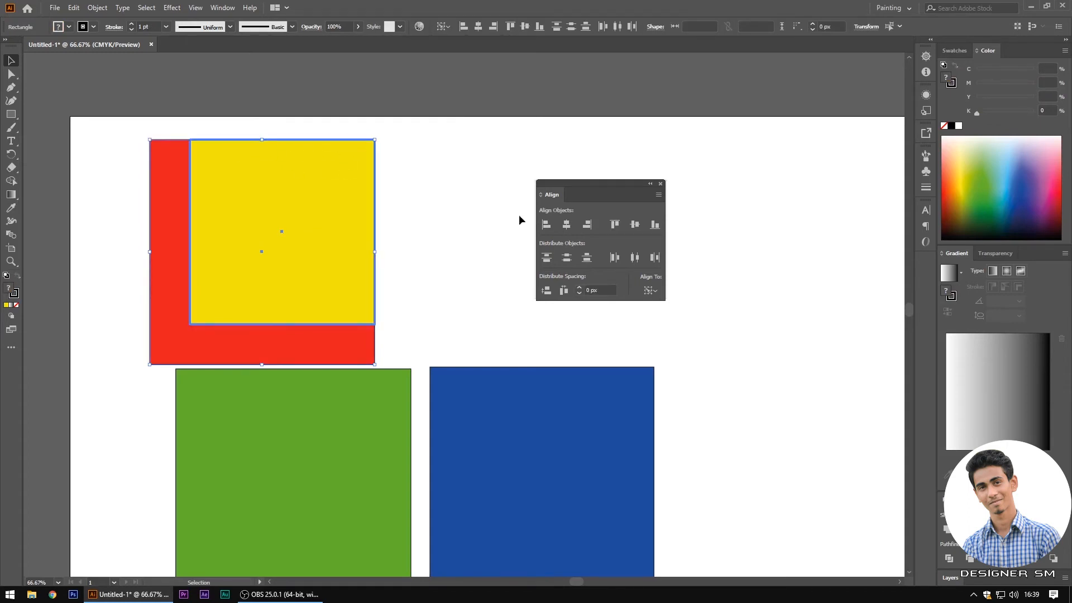
pyautogui.click(520, 220)
pyautogui.moveTo(319, 124); pyautogui.dragTo(455, 234)
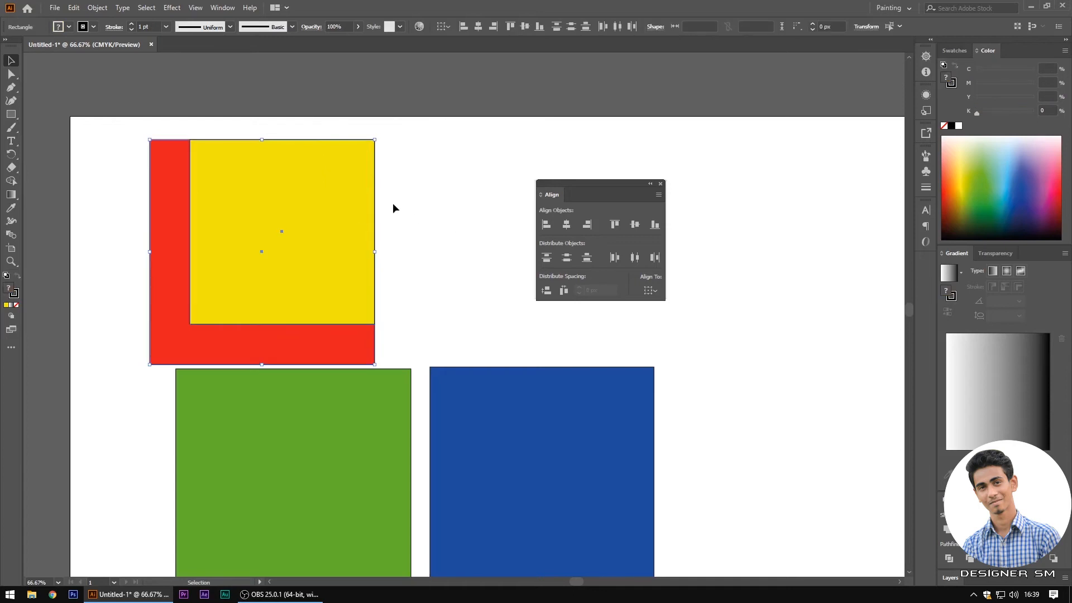
pyautogui.click(639, 229)
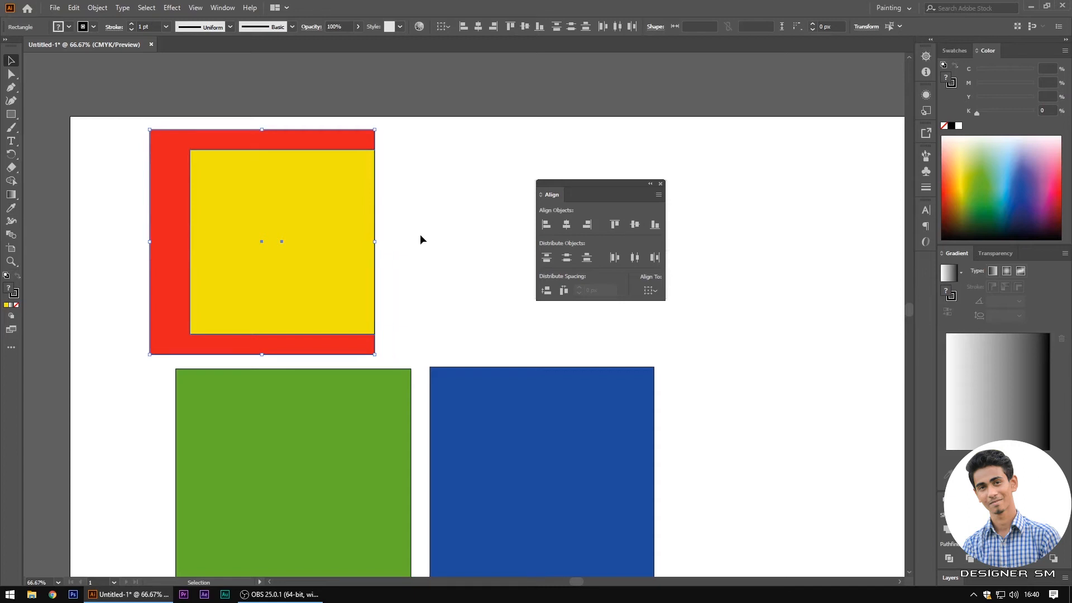
# Step: Align the bottom edges of the red and yellow squares with Vertical Align Bottom
pyautogui.moveTo(438, 237); pyautogui.dragTo(313, 238)
pyautogui.moveTo(408, 226); pyautogui.dragTo(313, 336)
pyautogui.click(655, 225)
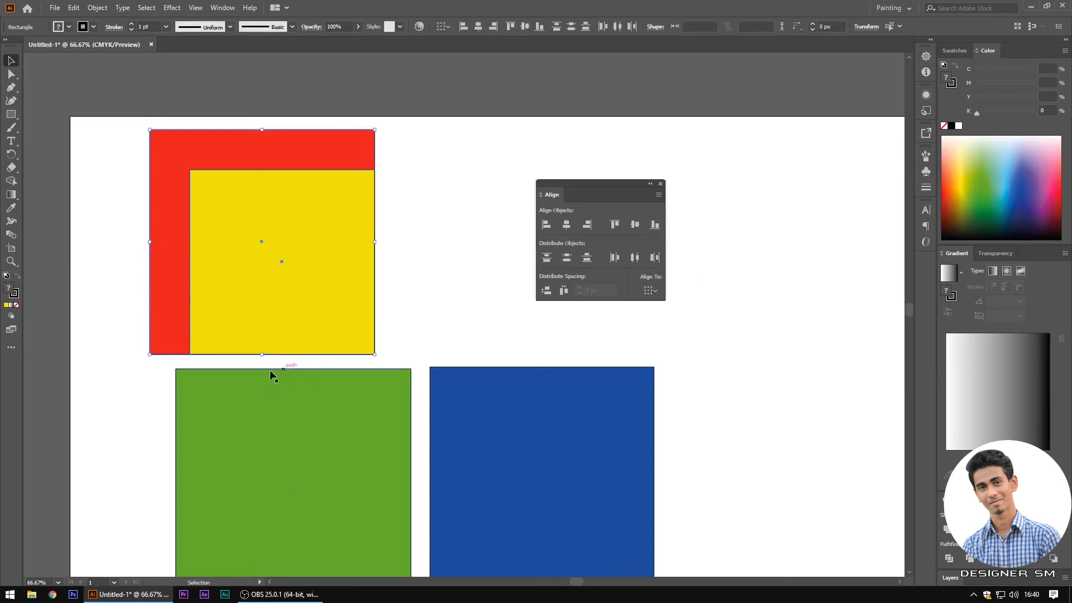
# Step: Deselect the squares and move the floating Align panel within the empty artboard area beside the red square
pyautogui.click(411, 302)
pyautogui.moveTo(416, 302); pyautogui.dragTo(436, 303)
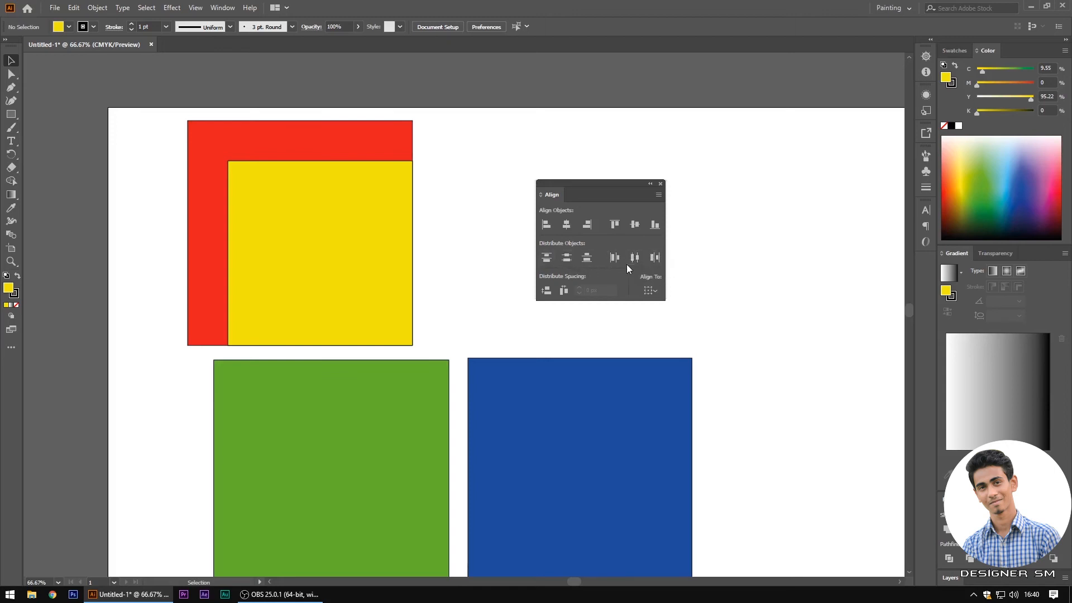
pyautogui.moveTo(557, 184); pyautogui.dragTo(522, 157)
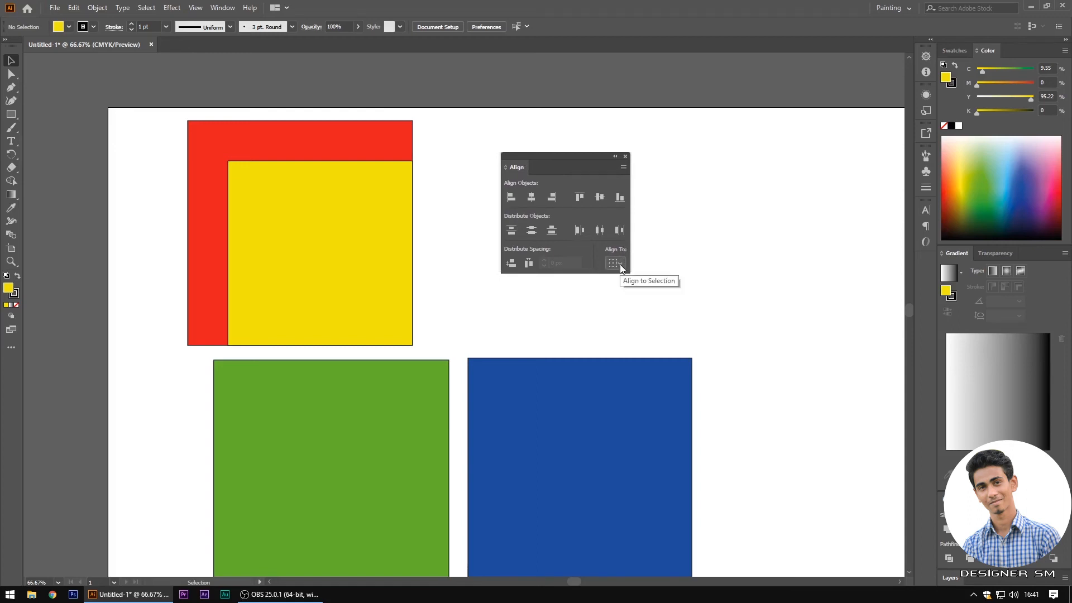
pyautogui.moveTo(546, 156); pyautogui.dragTo(585, 169)
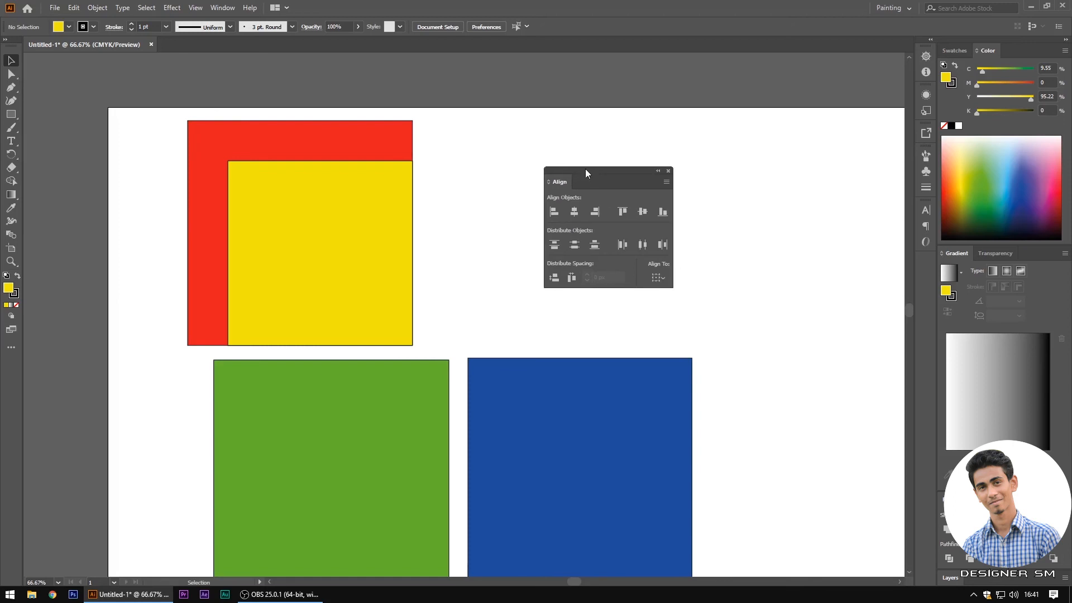
pyautogui.moveTo(576, 170); pyautogui.dragTo(579, 160)
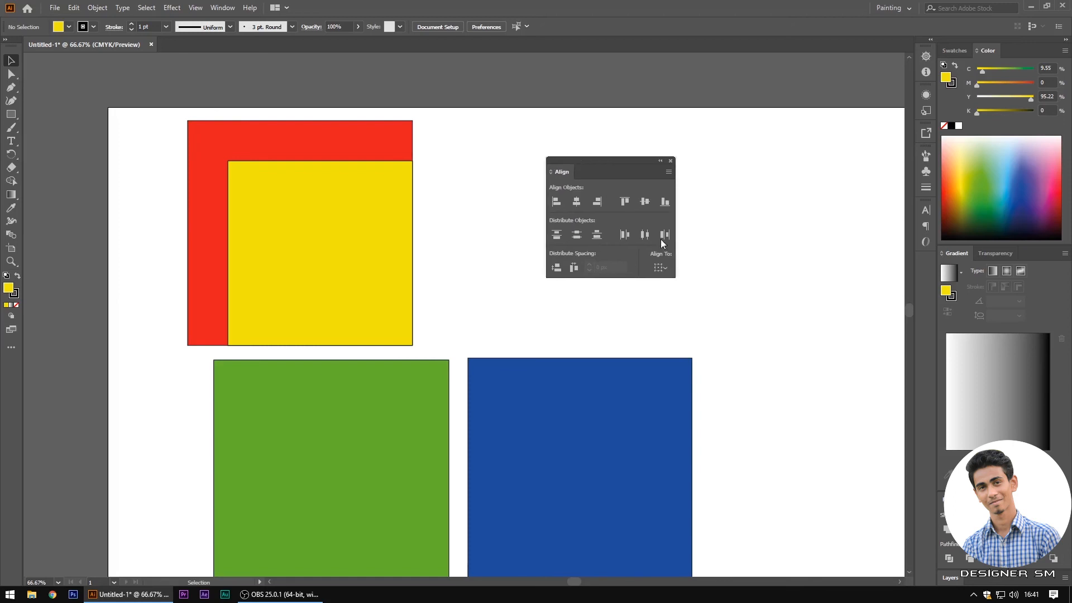
# Step: Change the alignment reference from the selection to Align to Artboard
pyautogui.click(658, 268)
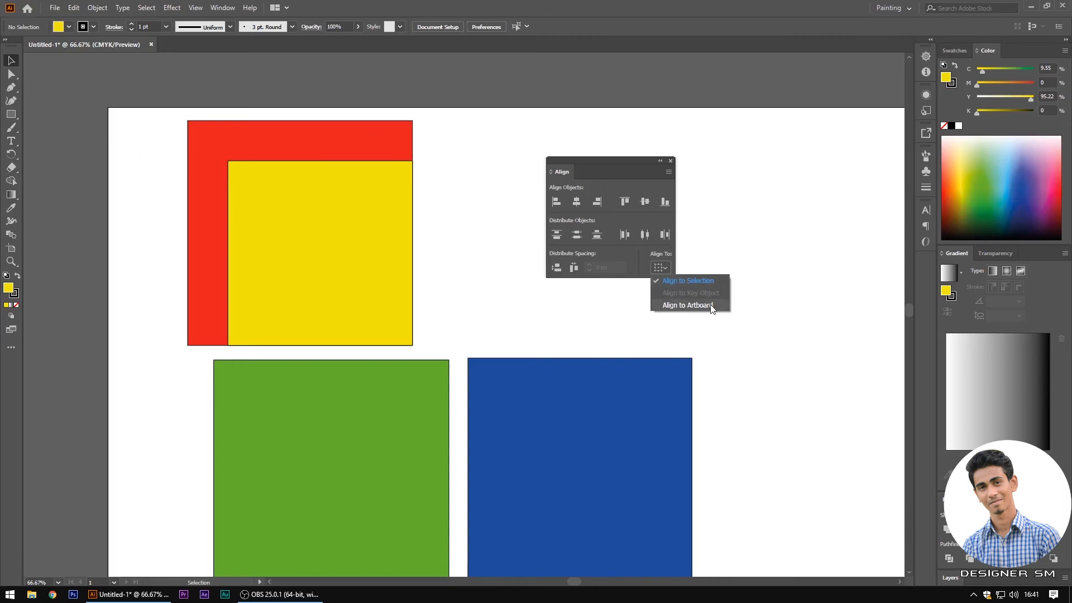
pyautogui.moveTo(439, 301); pyautogui.dragTo(401, 272)
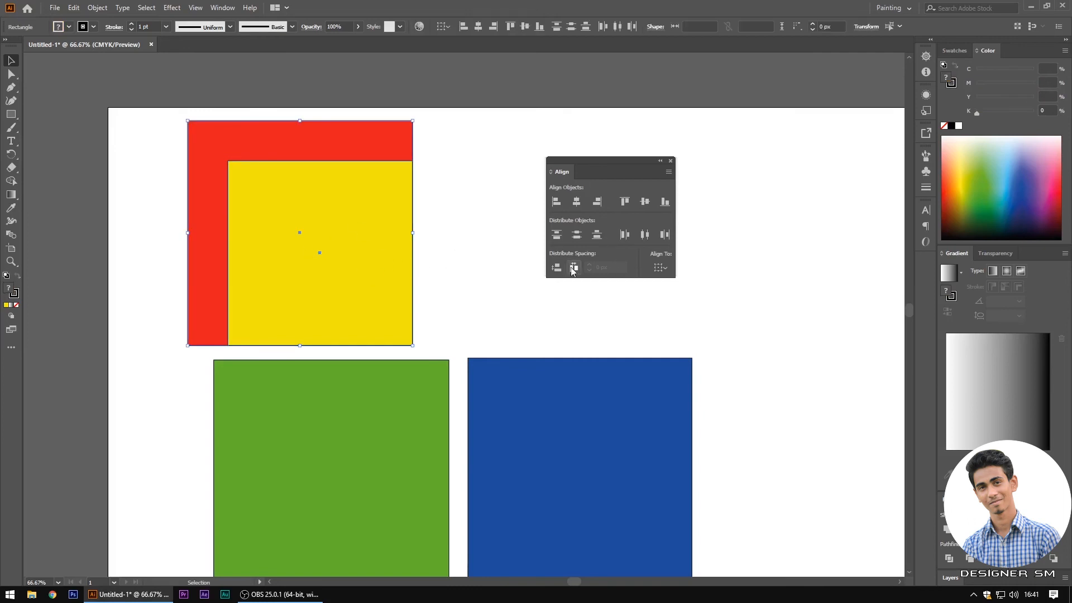
pyautogui.hotkey('ctrl', '-')
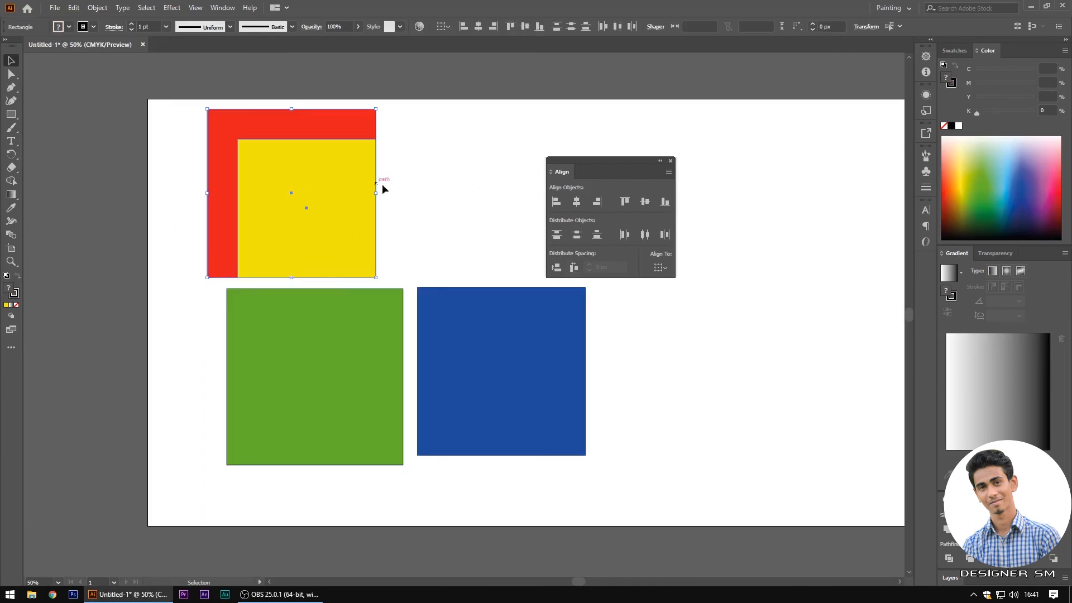
pyautogui.click(672, 282)
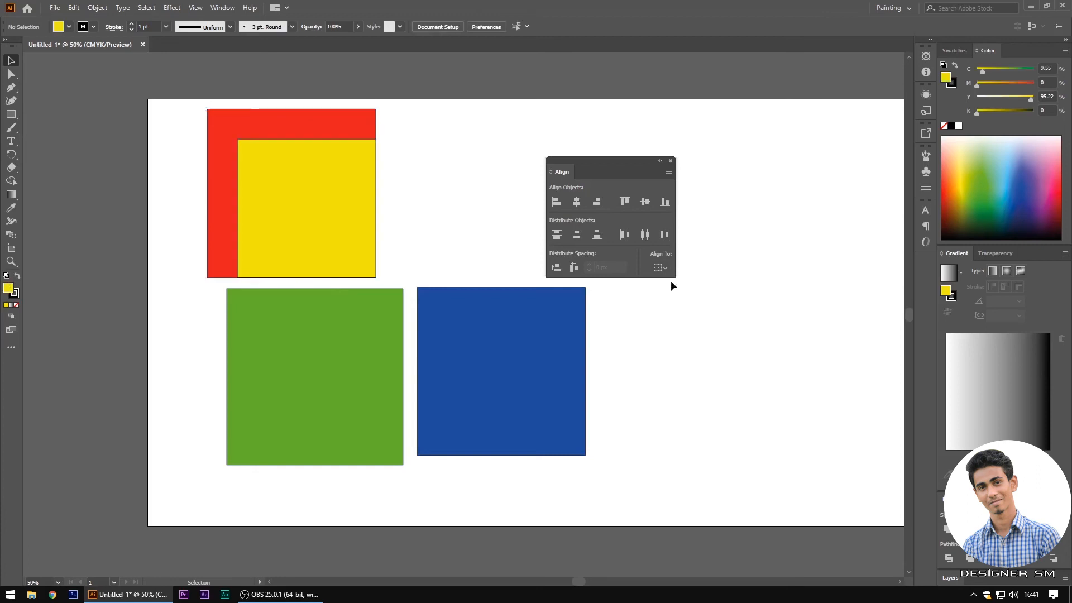
pyautogui.click(661, 269)
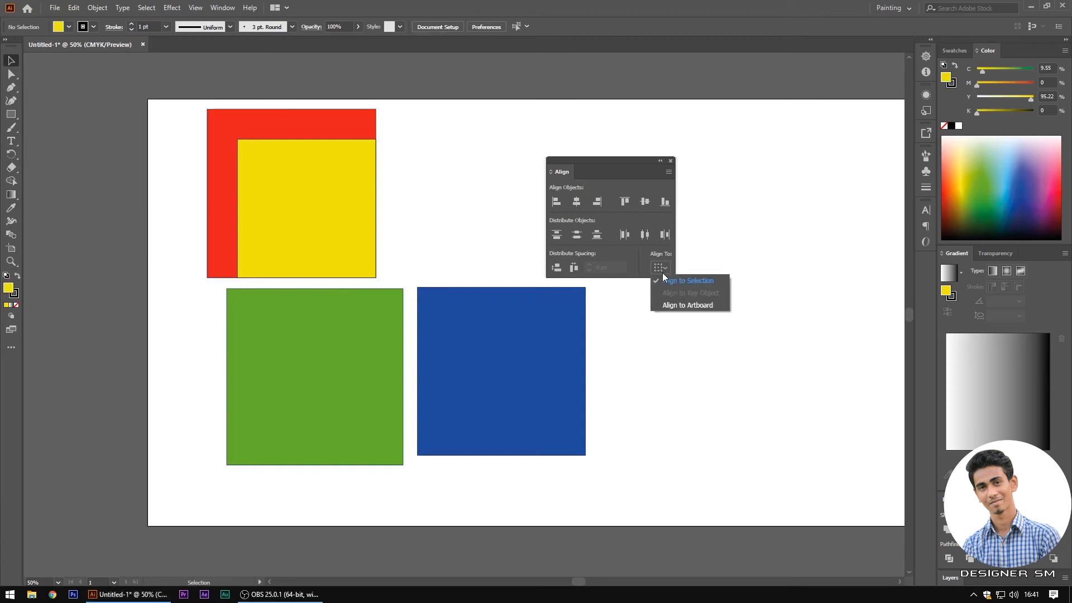
pyautogui.click(687, 306)
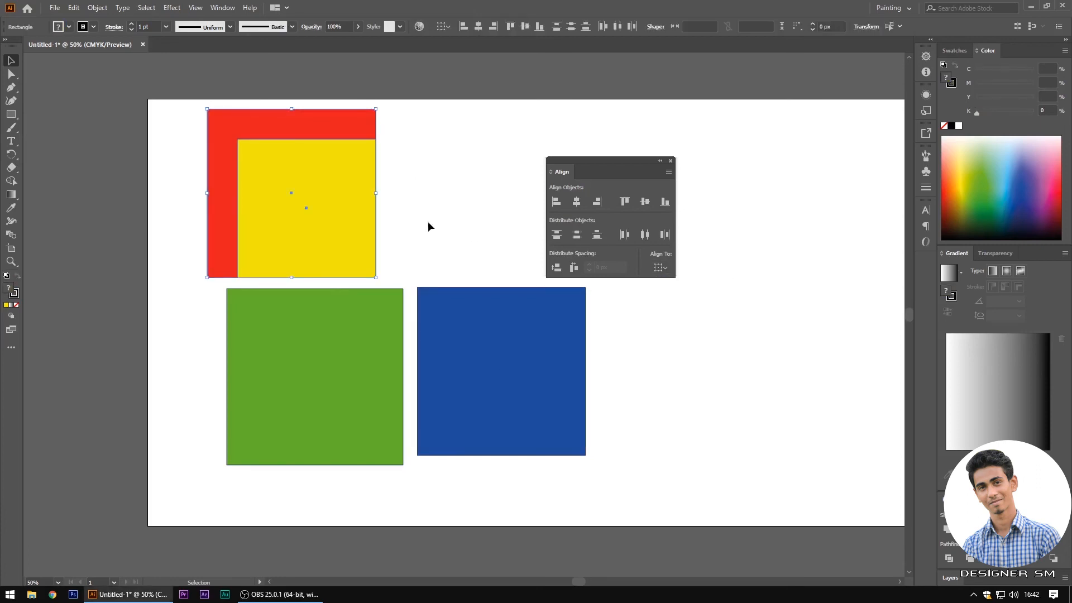
pyautogui.click(659, 273)
pyautogui.click(686, 306)
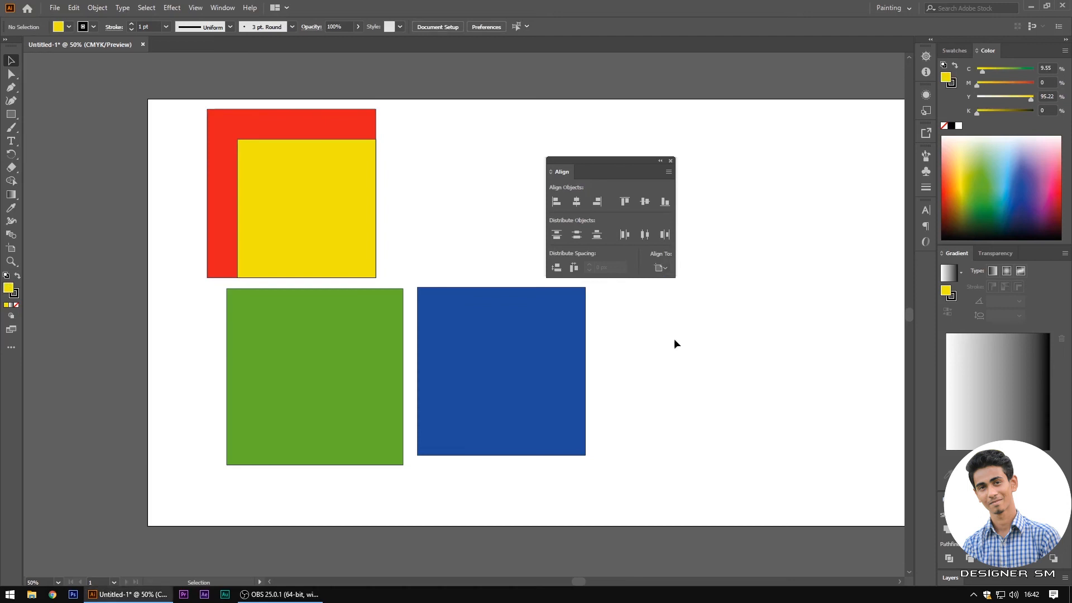
# Step: Align the red and yellow squares to the artboard's left edge, then reselect both and centre them horizontally on the artboard
pyautogui.moveTo(424, 184); pyautogui.dragTo(255, 175)
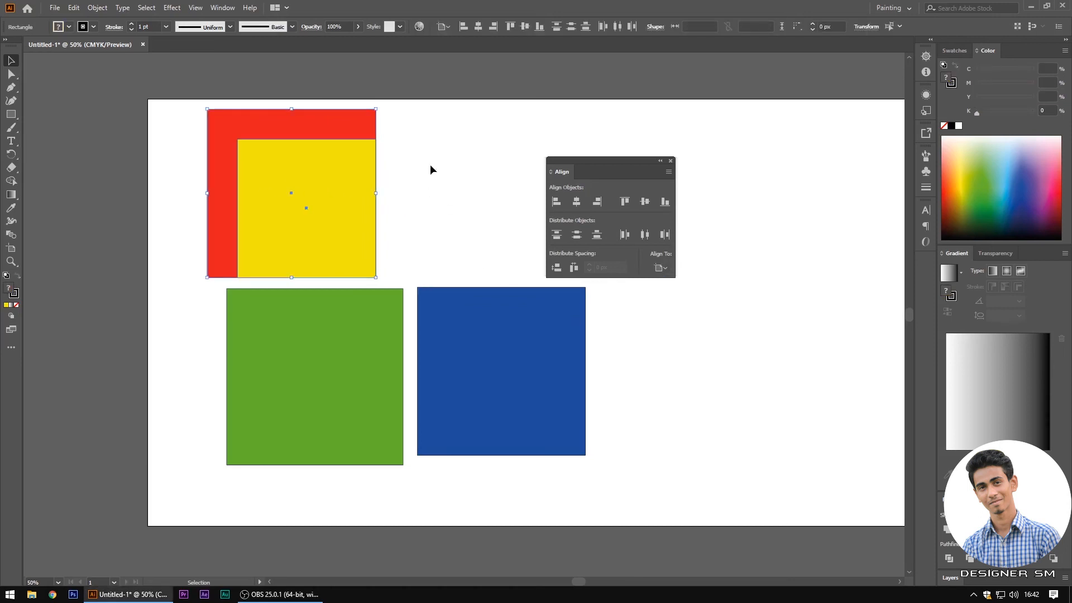
pyautogui.click(556, 202)
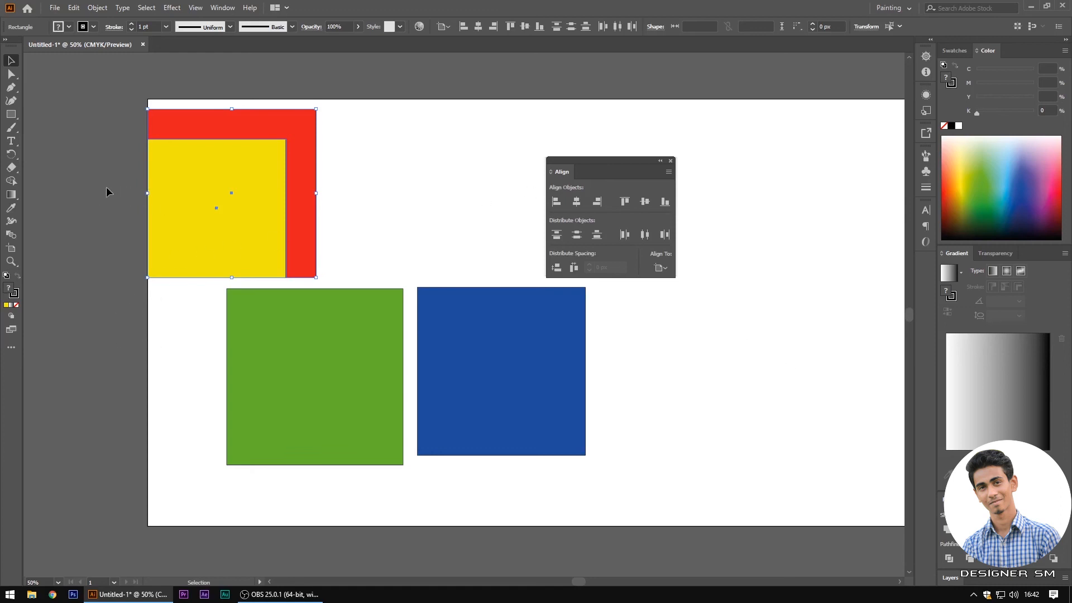
pyautogui.moveTo(123, 280); pyautogui.dragTo(105, 389)
pyautogui.moveTo(73, 165); pyautogui.dragTo(389, 206)
pyautogui.click(577, 201)
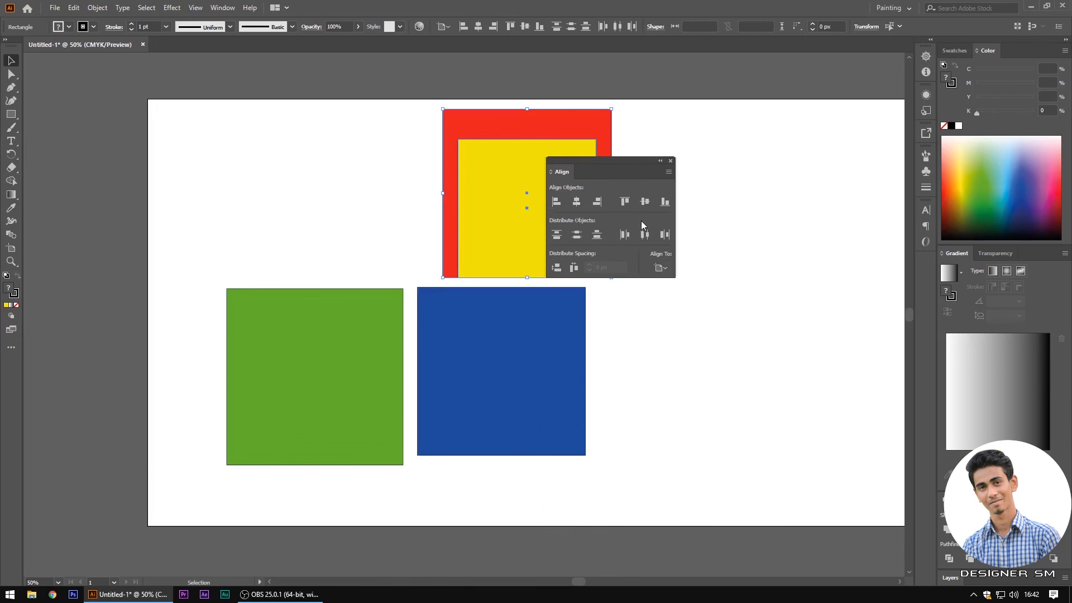
# Step: Align the red and yellow squares to the artboard's right edge, then to its top edge, keeping the Align panel clear of them
pyautogui.click(599, 201)
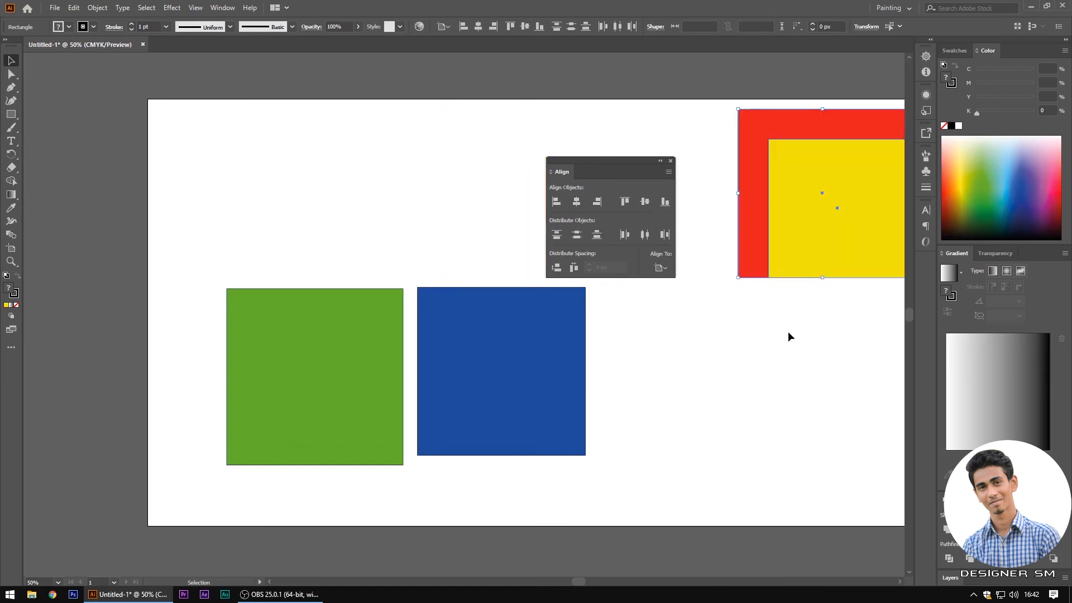
pyautogui.hscroll(1, 789, 336)
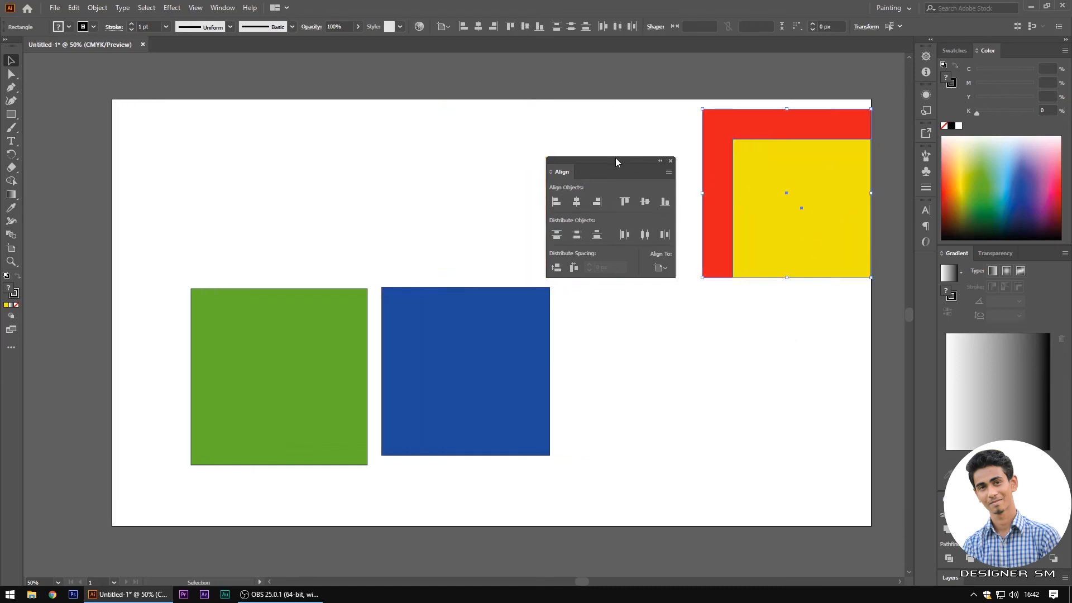
pyautogui.moveTo(616, 162); pyautogui.dragTo(888, 335)
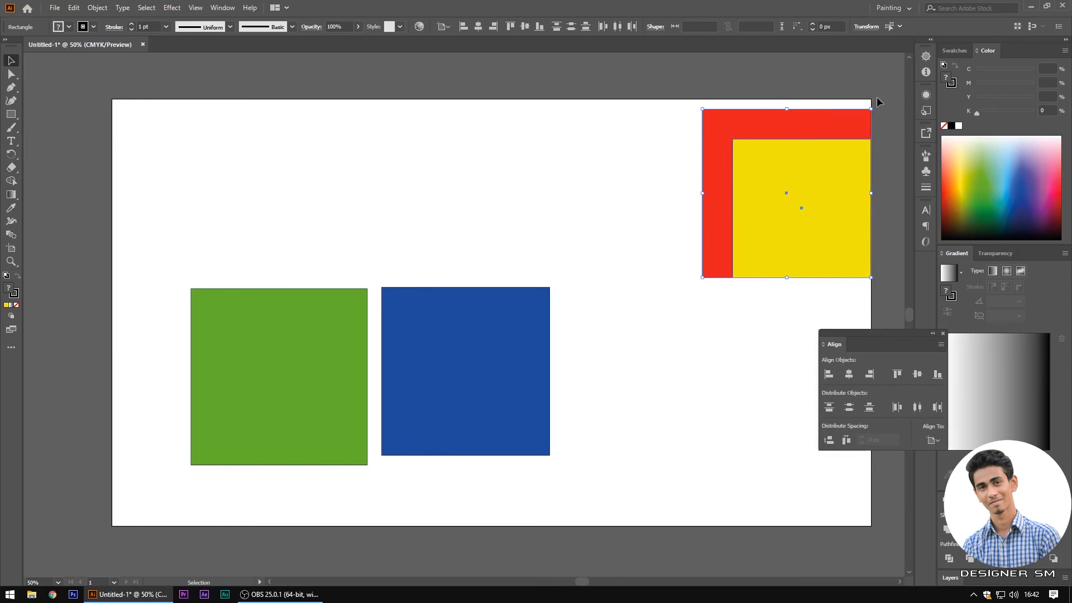
pyautogui.click(898, 373)
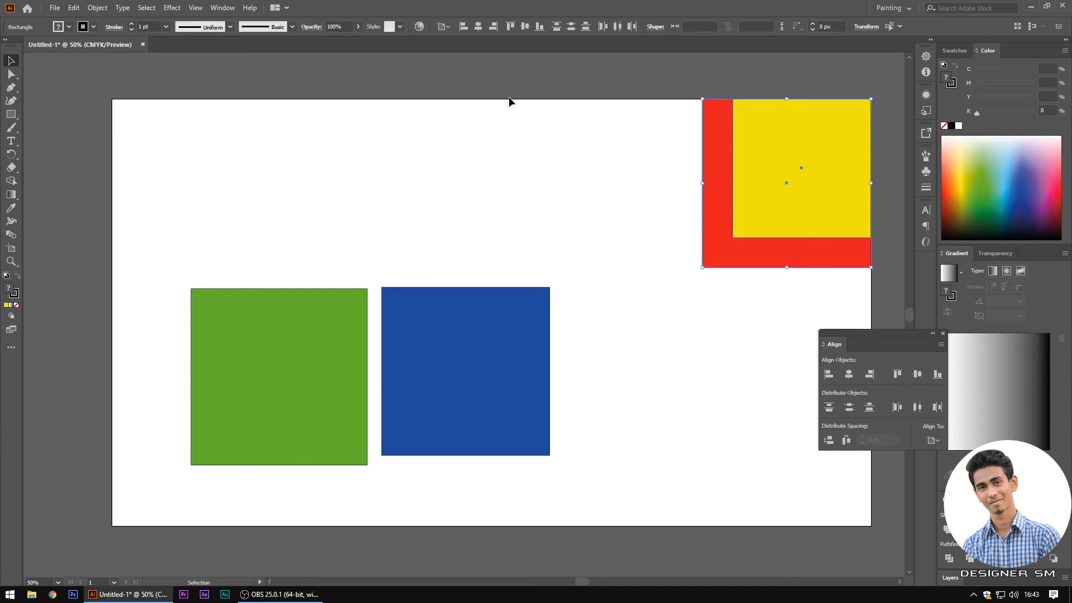
# Step: Centre the red and yellow squares vertically on the artboard, then align them to its bottom edge
pyautogui.click(919, 375)
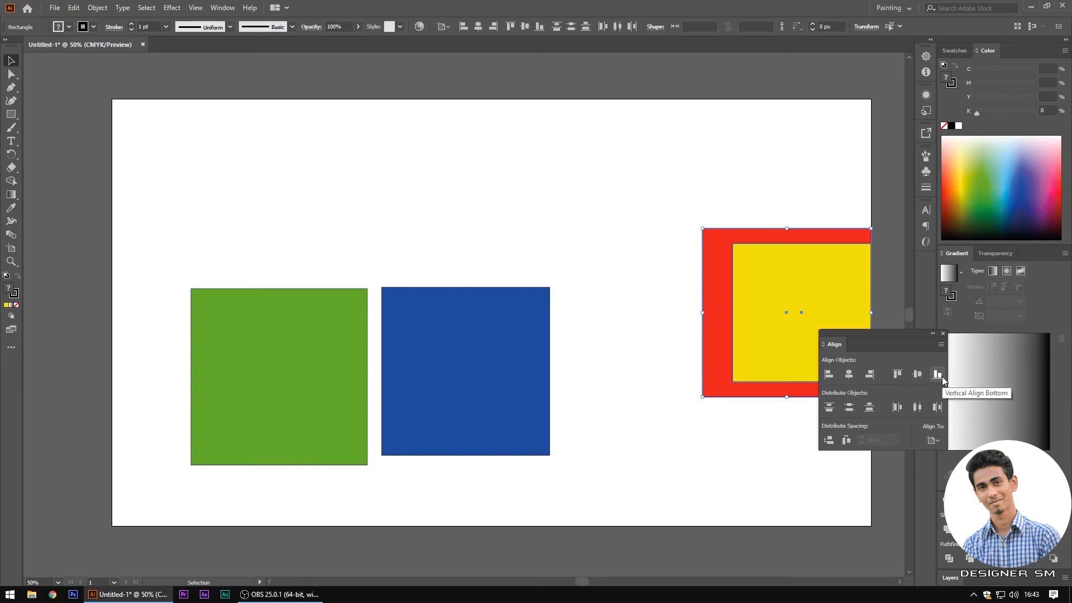
pyautogui.click(938, 375)
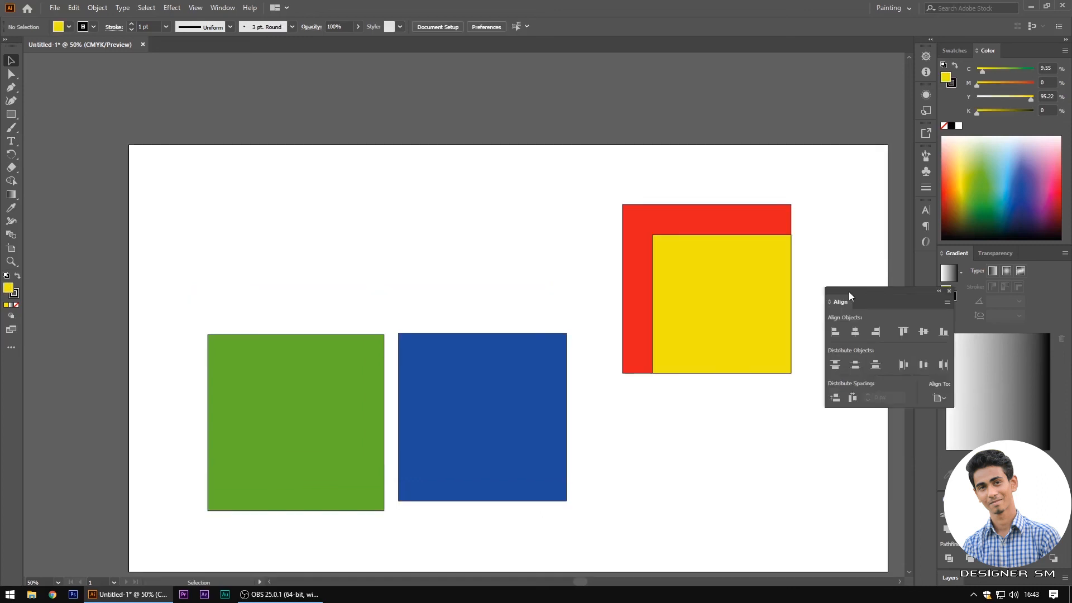